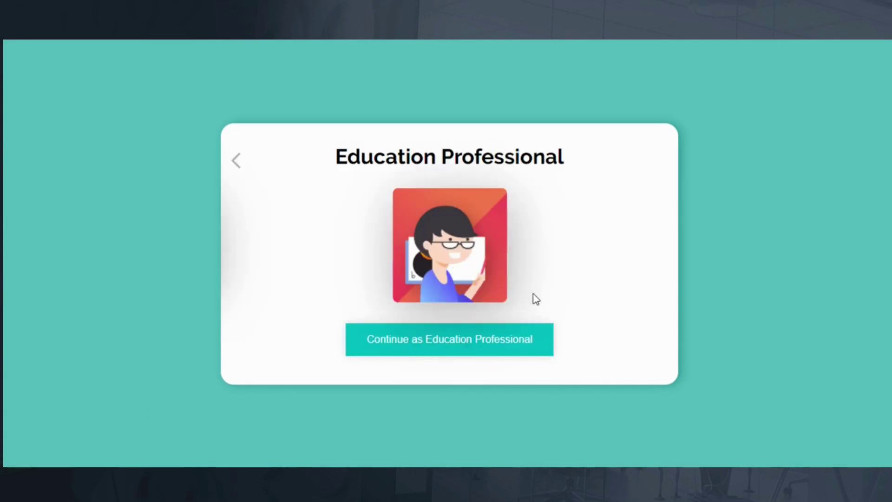
- Choose 'Continue as Education Professional' to reach the Buncee dashboard
{"action": "left_click", "coordinate": [510, 342]}
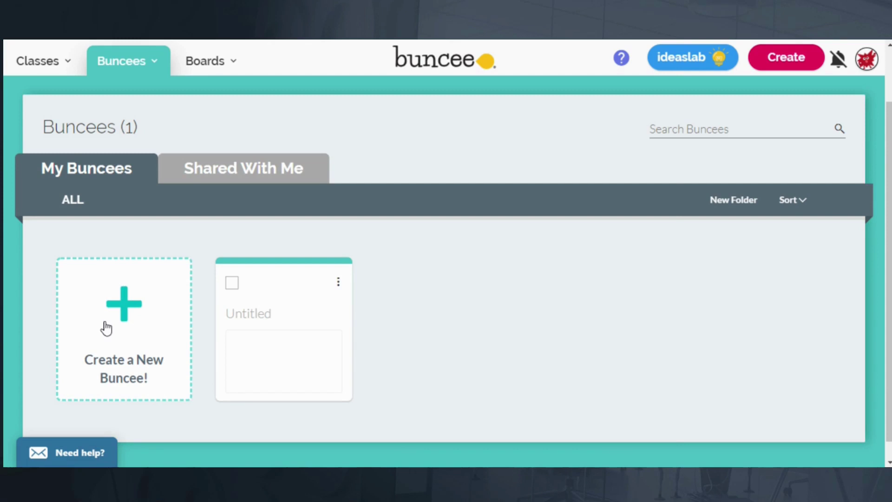
- Start a new Buncee from the 'Create a New Buncee!' card on the dashboard
{"action": "left_click", "coordinate": [105, 327]}
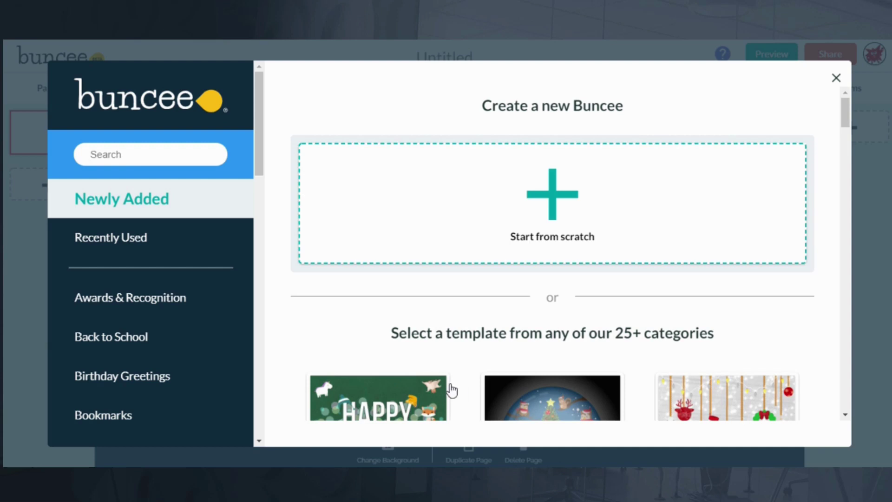
- Scroll the template picker and preview the Awards & Recognition and Back to School templates
{"action": "scroll", "coordinate": [455, 348], "scroll_direction": "down", "scroll_amount": 5}
{"action": "scroll", "coordinate": [456, 347], "scroll_direction": "down", "scroll_amount": 15}
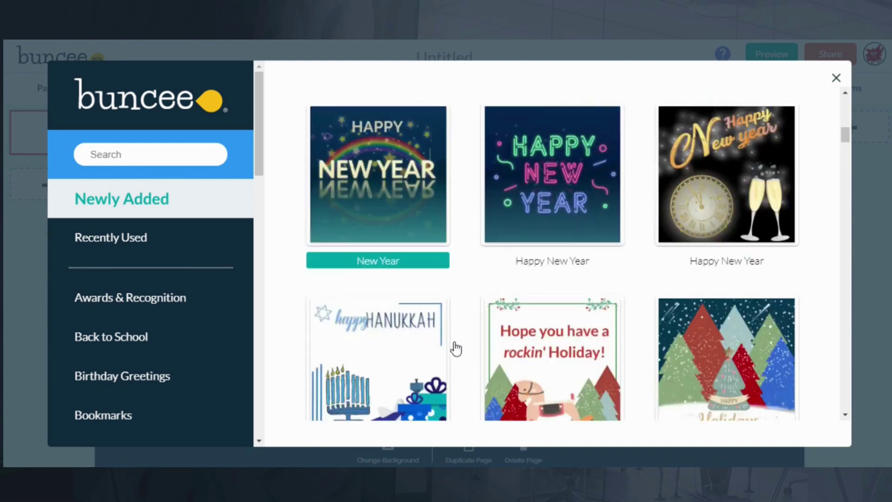
{"action": "scroll", "coordinate": [456, 344], "scroll_direction": "down", "scroll_amount": 16}
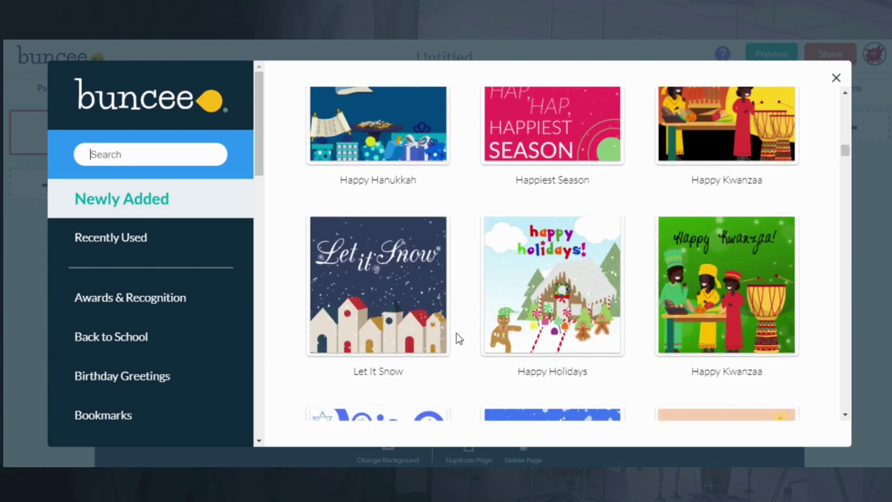
{"action": "scroll", "coordinate": [458, 340], "scroll_direction": "down", "scroll_amount": 16}
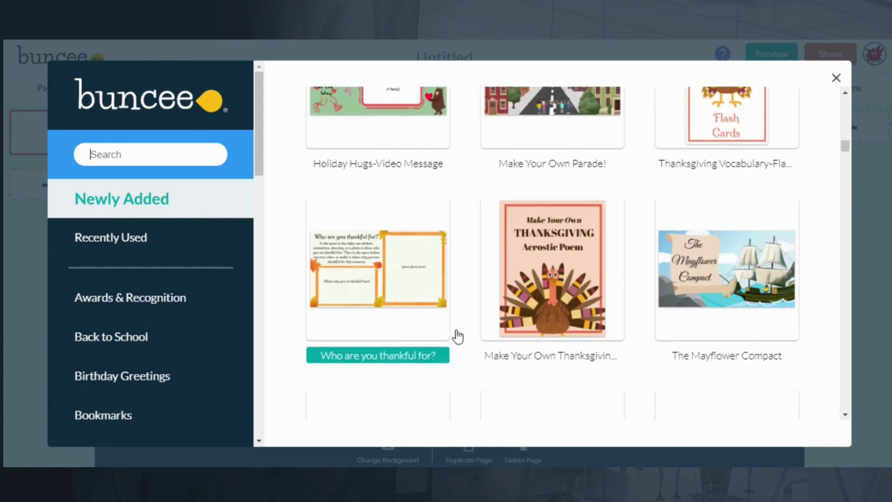
{"action": "scroll", "coordinate": [455, 335], "scroll_direction": "down", "scroll_amount": 4}
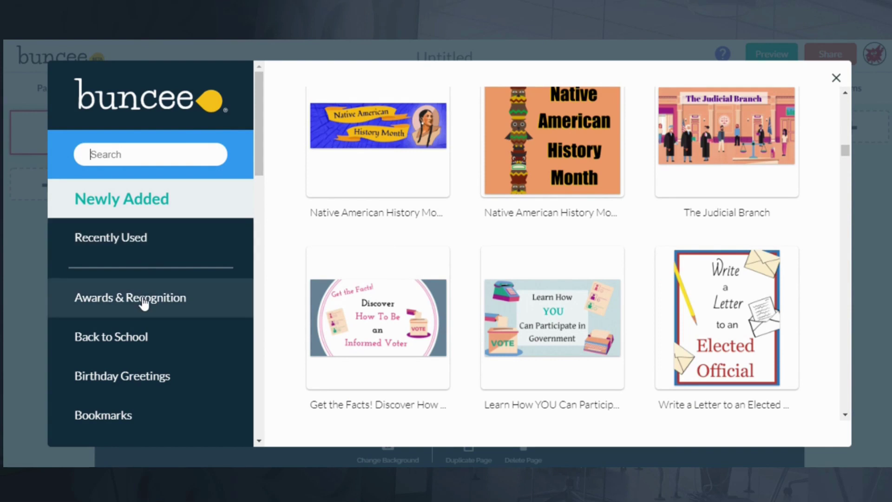
{"action": "scroll", "coordinate": [144, 303], "scroll_direction": "down", "scroll_amount": 3}
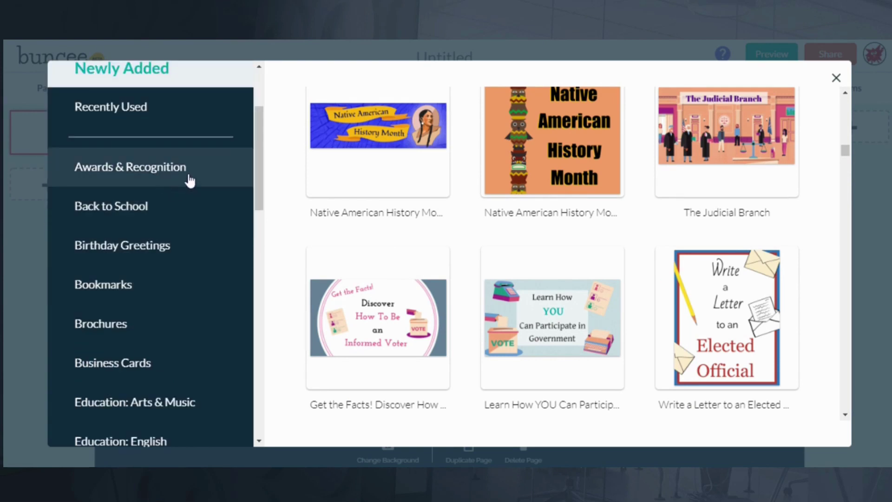
{"action": "left_click", "coordinate": [188, 180]}
{"action": "left_click", "coordinate": [157, 212]}
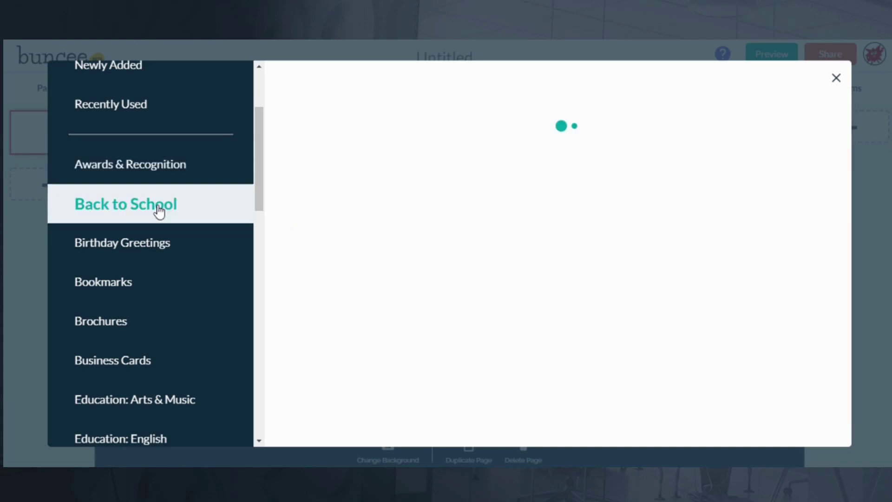
- Open the Bookmarks category and scroll through its bookmark templates
{"action": "scroll", "coordinate": [411, 272], "scroll_direction": "down", "scroll_amount": 10}
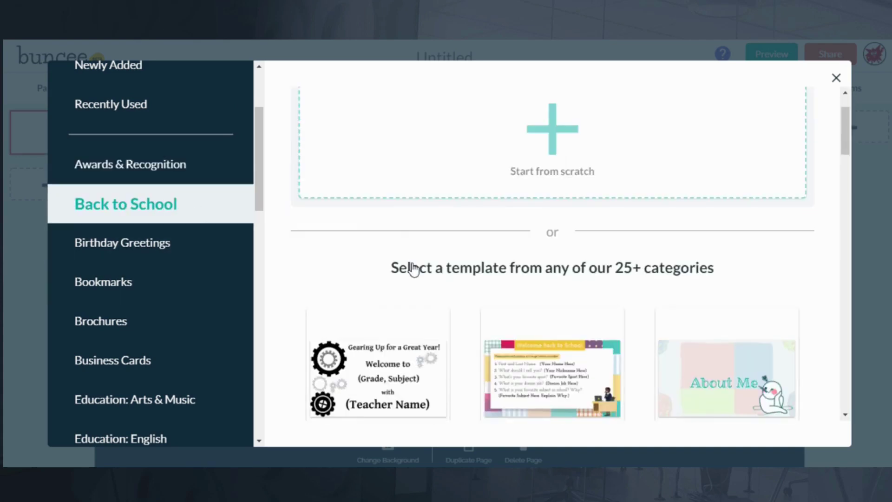
{"action": "scroll", "coordinate": [412, 275], "scroll_direction": "down", "scroll_amount": 3}
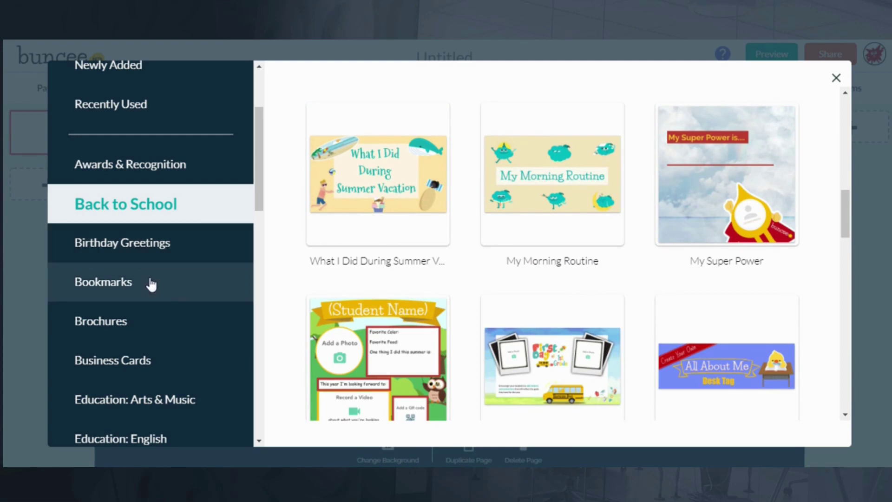
{"action": "left_click", "coordinate": [146, 295]}
{"action": "scroll", "coordinate": [139, 285], "scroll_direction": "down", "scroll_amount": 3}
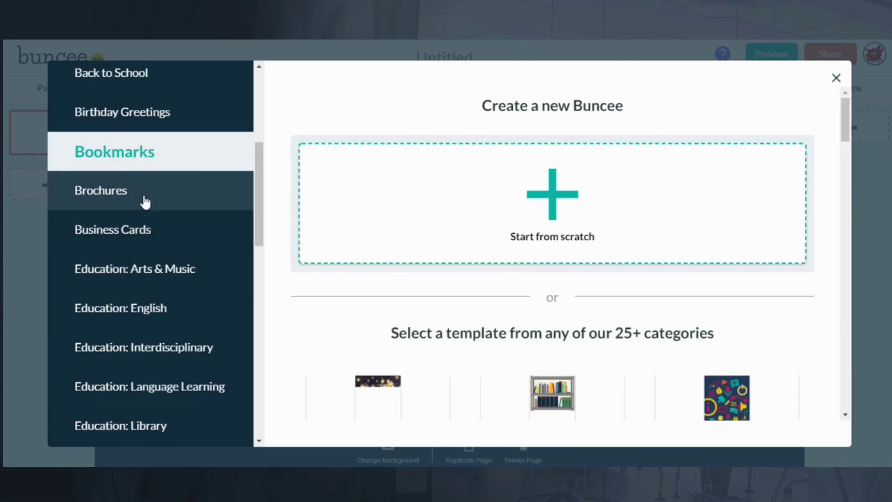
{"action": "scroll", "coordinate": [409, 274], "scroll_direction": "down", "scroll_amount": 4}
{"action": "scroll", "coordinate": [399, 304], "scroll_direction": "down", "scroll_amount": 3}
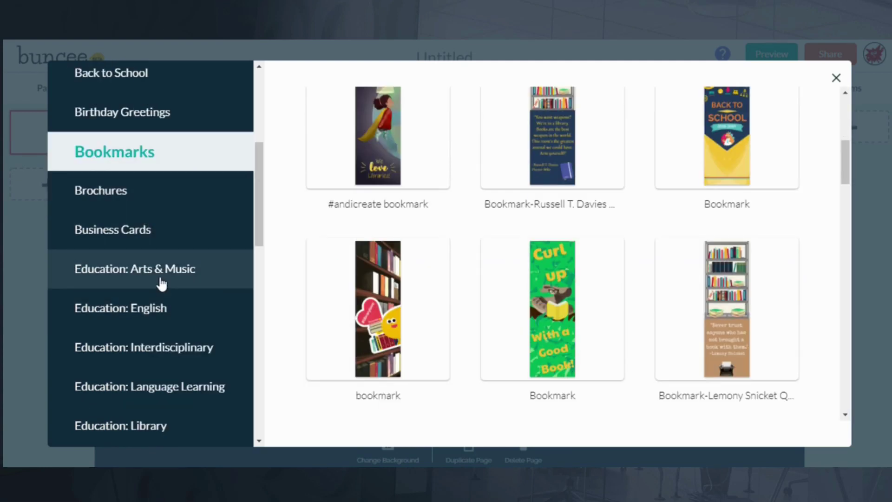
{"action": "scroll", "coordinate": [161, 282], "scroll_direction": "down", "scroll_amount": 3}
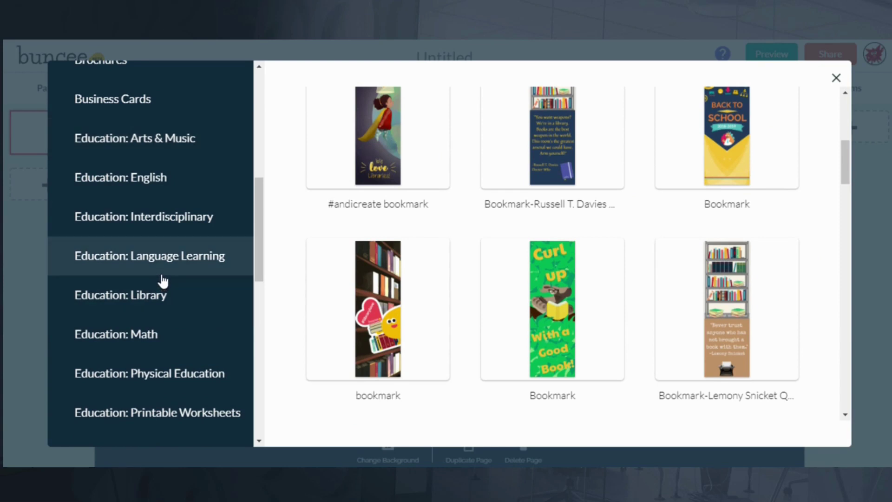
- Preview the Education: English templates
{"action": "left_click", "coordinate": [162, 184]}
{"action": "scroll", "coordinate": [446, 251], "scroll_direction": "down", "scroll_amount": 5}
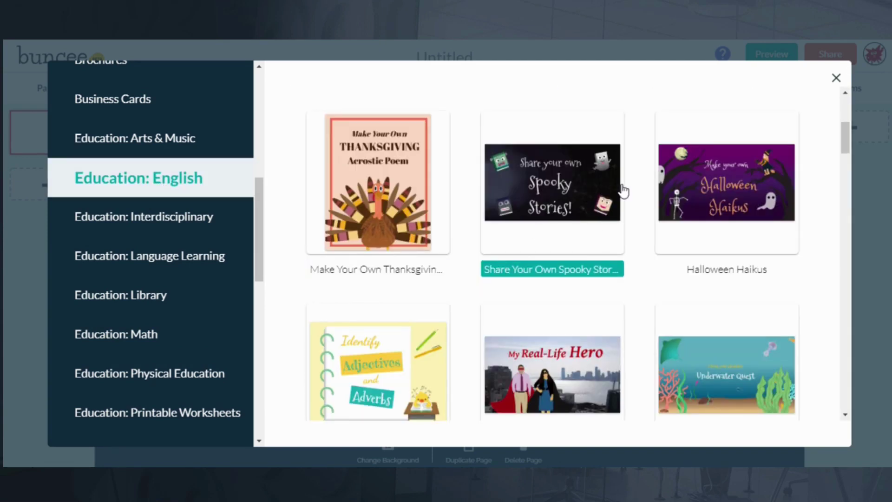
{"action": "scroll", "coordinate": [595, 195], "scroll_direction": "down", "scroll_amount": 2}
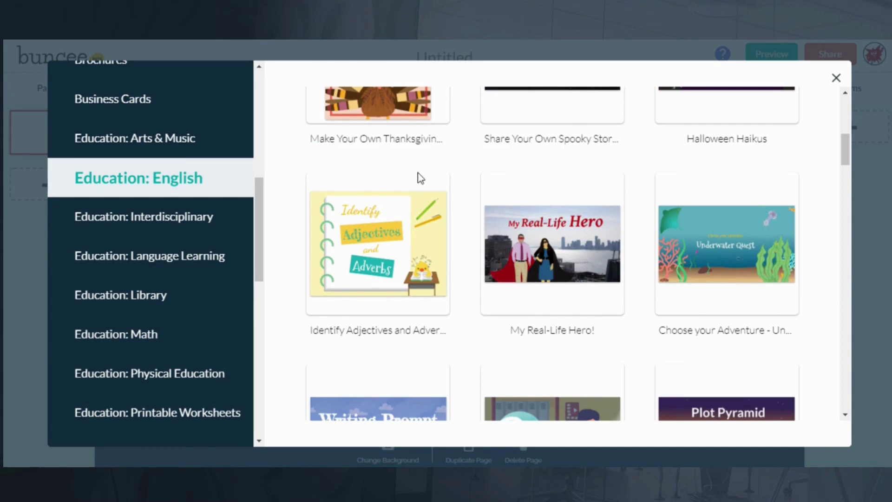
{"action": "scroll", "coordinate": [414, 179], "scroll_direction": "up", "scroll_amount": 1}
{"action": "scroll", "coordinate": [410, 180], "scroll_direction": "up", "scroll_amount": 2}
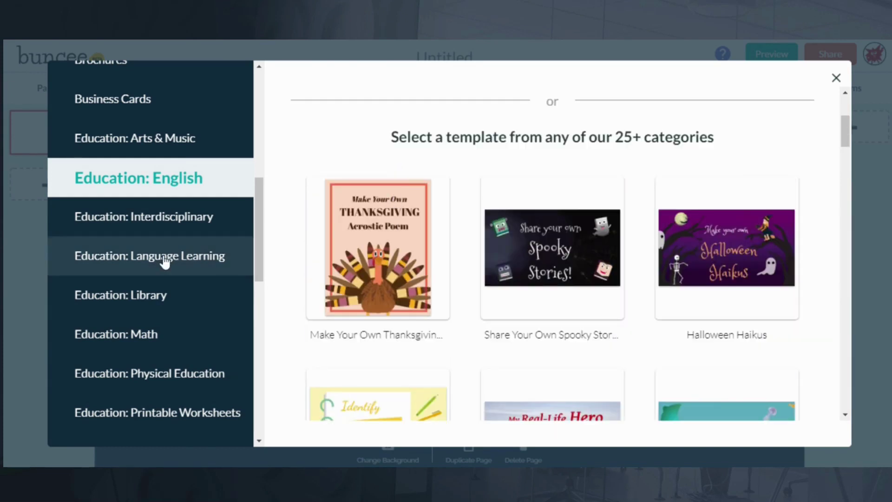
- Preview the Education: Math templates, then scroll back to the top of the picker
{"action": "left_click", "coordinate": [135, 335]}
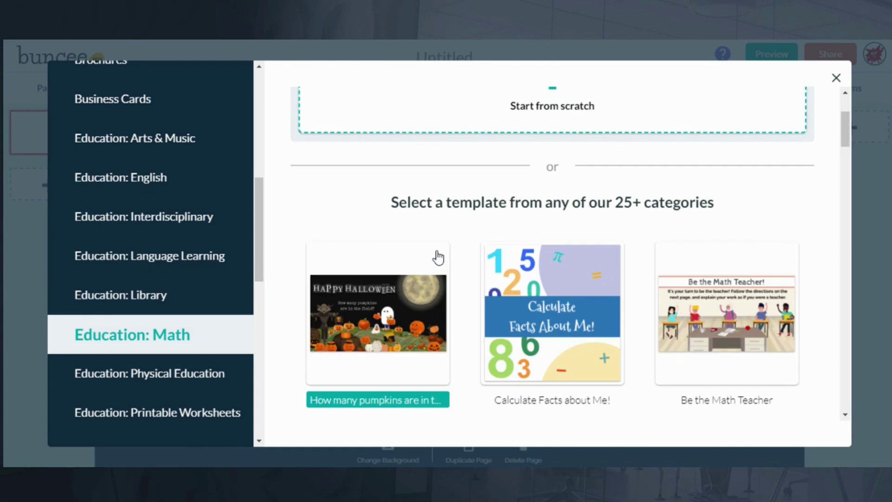
{"action": "scroll", "coordinate": [436, 257], "scroll_direction": "down", "scroll_amount": 5}
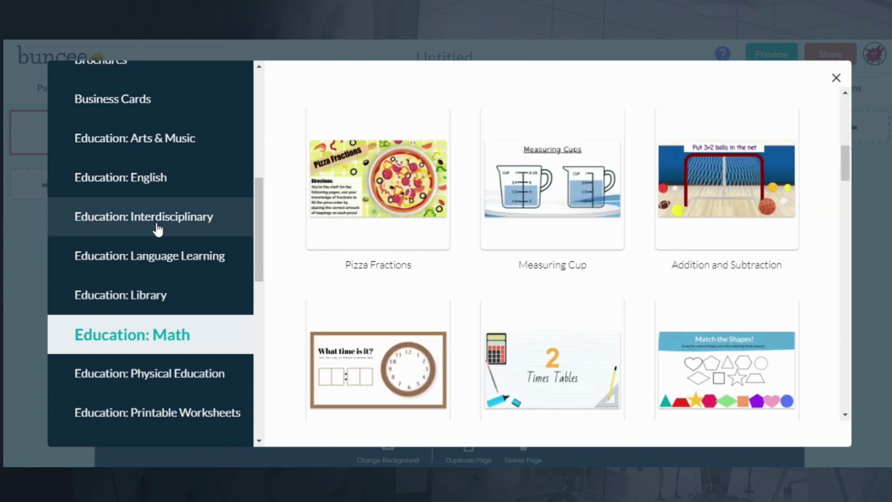
{"action": "scroll", "coordinate": [448, 249], "scroll_direction": "down", "scroll_amount": 5}
{"action": "scroll", "coordinate": [175, 240], "scroll_direction": "down", "scroll_amount": 5}
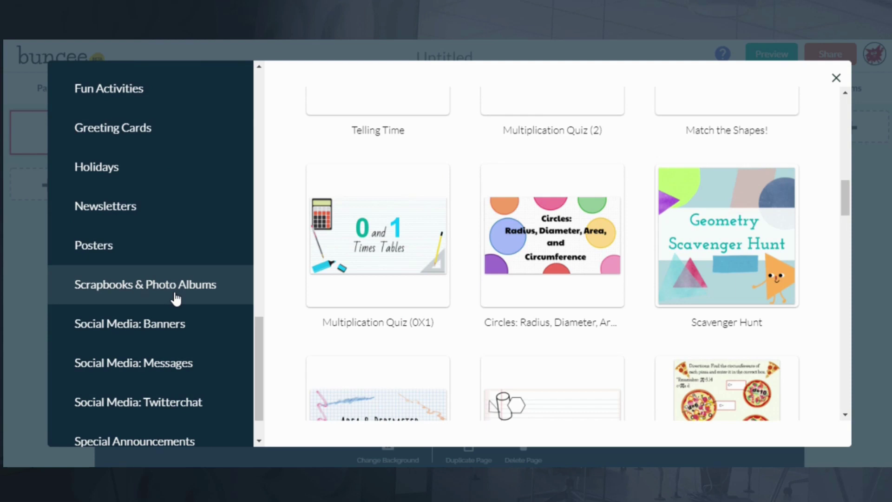
{"action": "scroll", "coordinate": [175, 298], "scroll_direction": "down", "scroll_amount": 1}
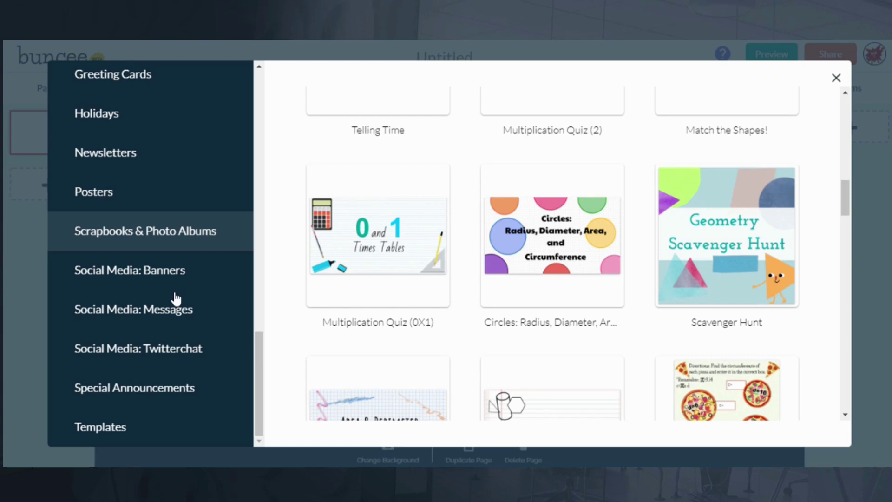
{"action": "scroll", "coordinate": [177, 299], "scroll_direction": "up", "scroll_amount": 15}
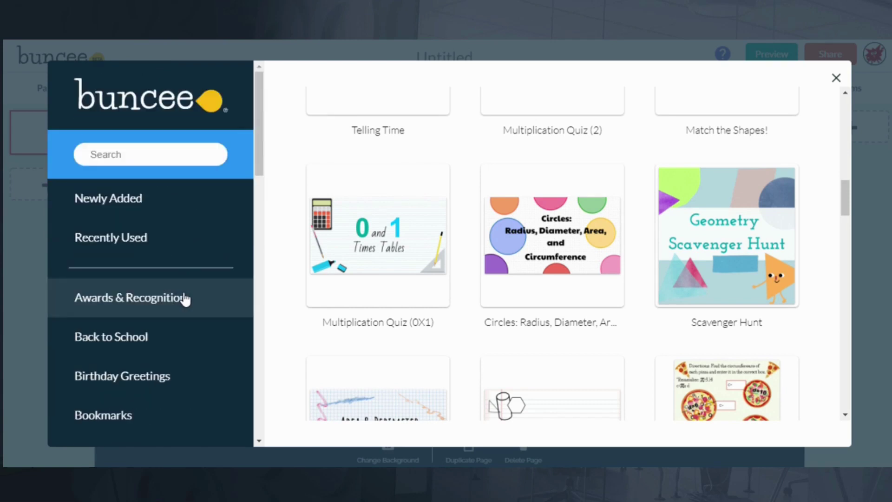
{"action": "scroll", "coordinate": [527, 93], "scroll_direction": "up", "scroll_amount": 5}
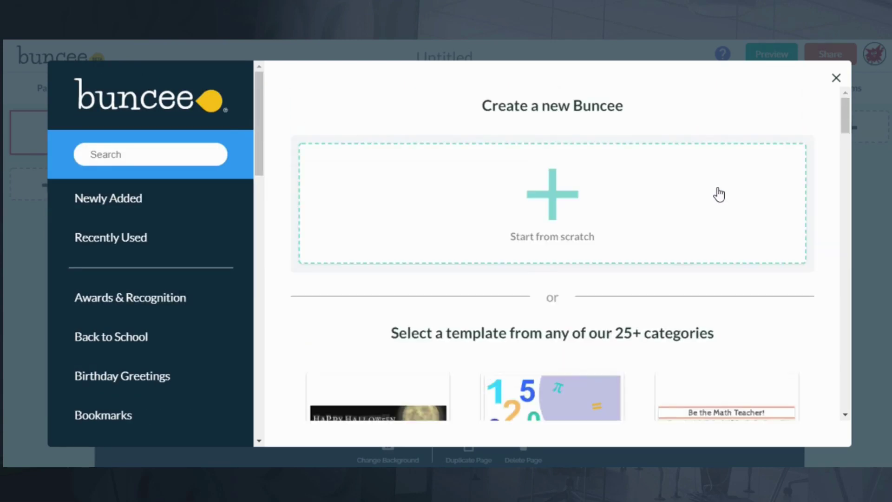
- Start from scratch and browse the background options: web image search, plain colours and uploads
{"action": "left_click", "coordinate": [581, 190]}
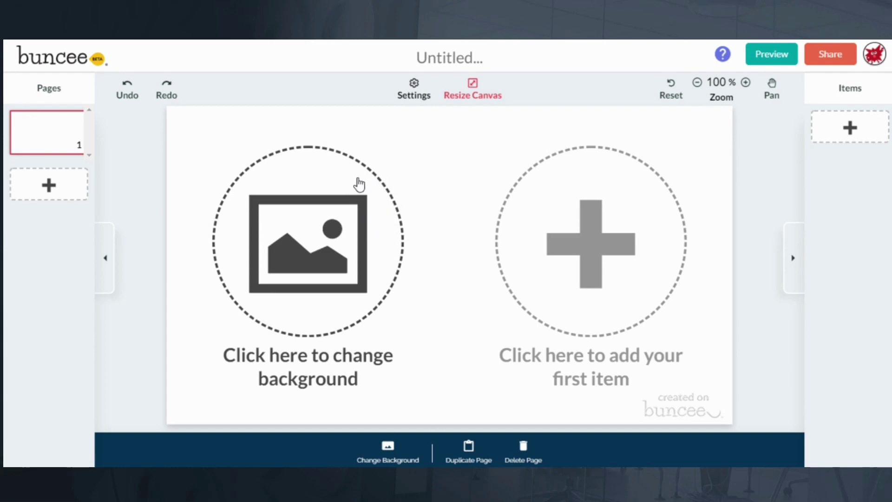
{"action": "left_click", "coordinate": [285, 207]}
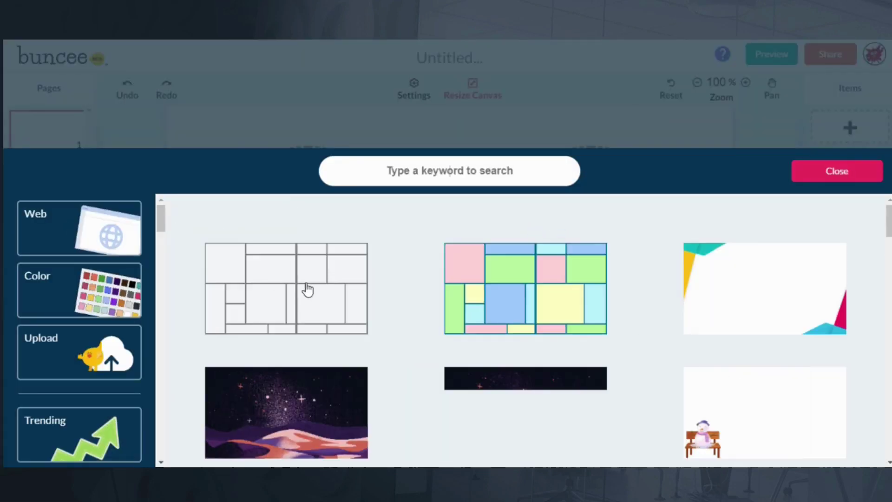
{"action": "scroll", "coordinate": [411, 316], "scroll_direction": "down", "scroll_amount": 8}
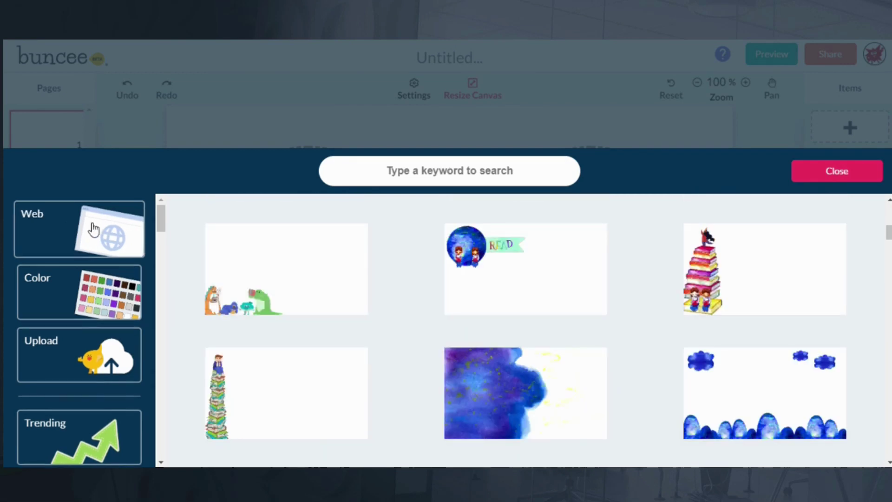
{"action": "left_click", "coordinate": [139, 250]}
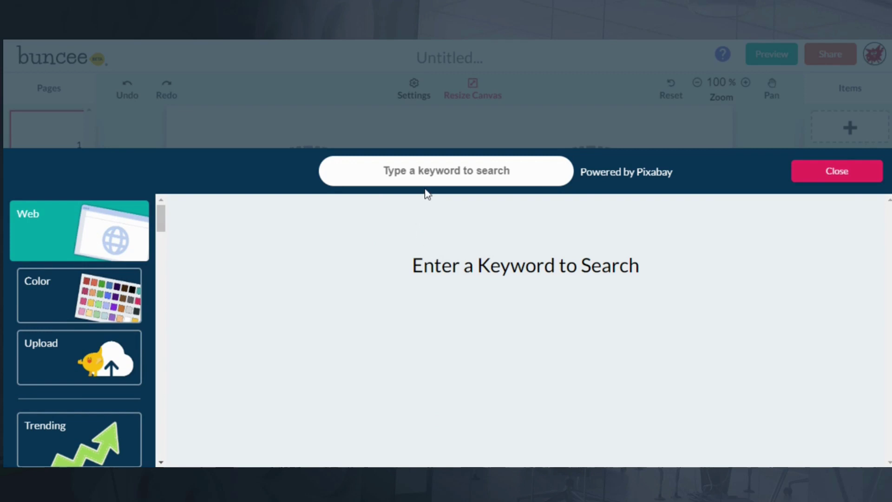
{"action": "left_click", "coordinate": [93, 311]}
{"action": "scroll", "coordinate": [93, 321], "scroll_direction": "down", "scroll_amount": 2}
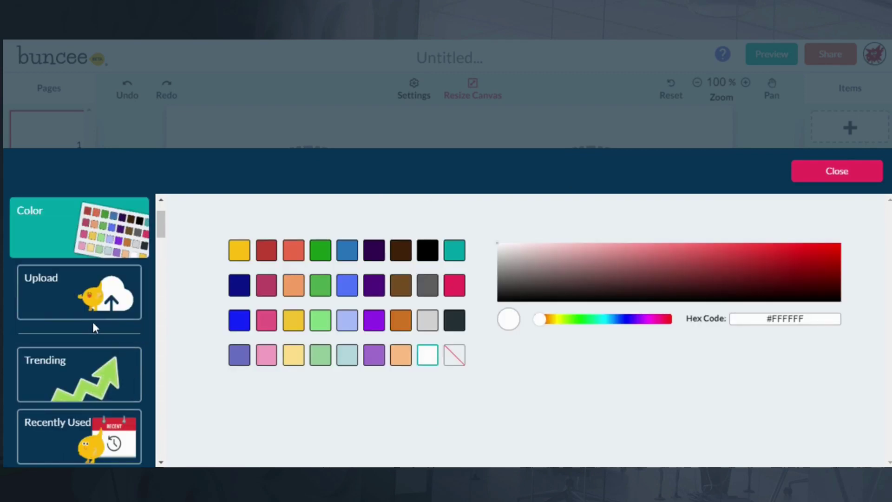
{"action": "left_click", "coordinate": [100, 304]}
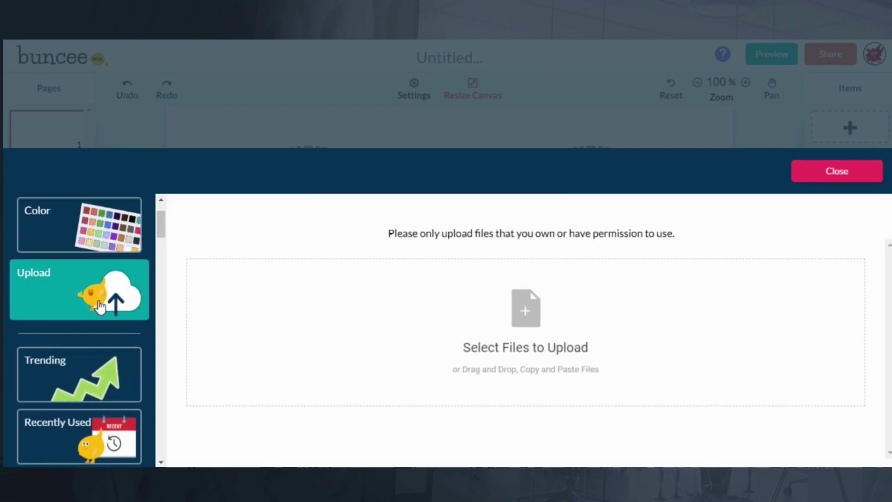
{"action": "scroll", "coordinate": [82, 342], "scroll_direction": "down", "scroll_amount": 3}
{"action": "scroll", "coordinate": [92, 298], "scroll_direction": "up", "scroll_amount": 2}
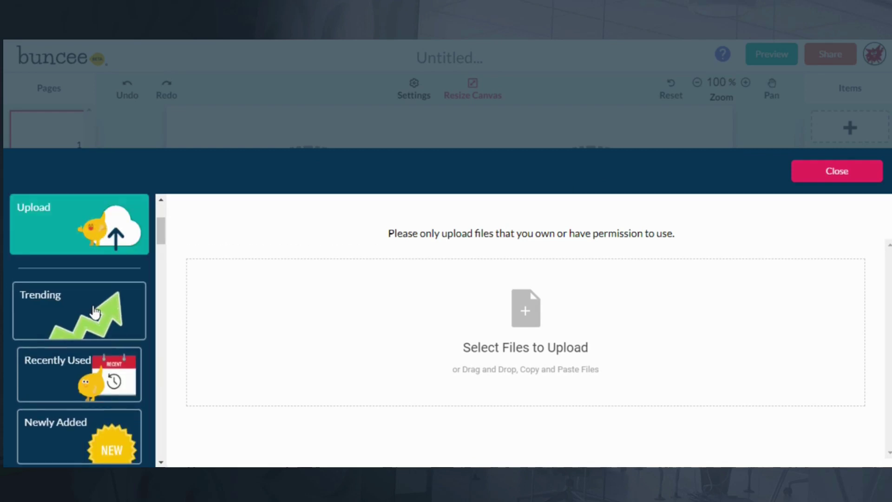
- Show the Trending backgrounds and scroll the category list down toward STEAM
{"action": "left_click", "coordinate": [95, 312]}
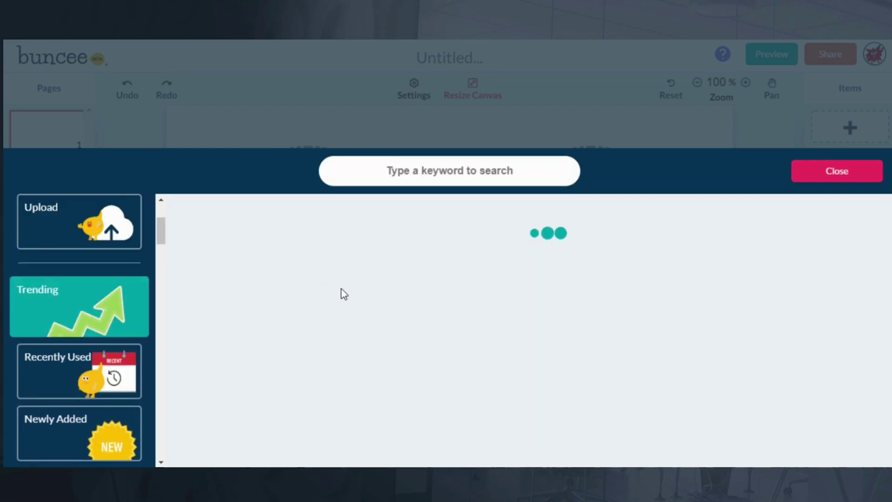
{"action": "scroll", "coordinate": [343, 294], "scroll_direction": "down", "scroll_amount": 1}
{"action": "scroll", "coordinate": [112, 320], "scroll_direction": "down", "scroll_amount": 3}
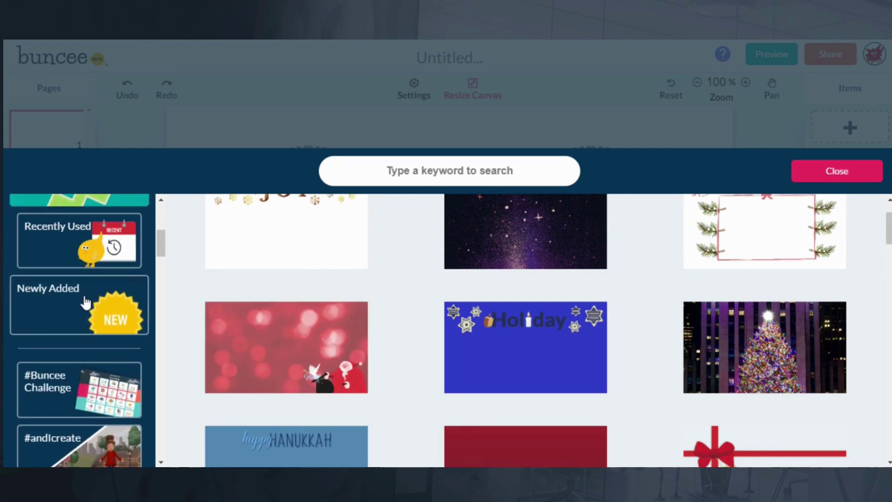
{"action": "scroll", "coordinate": [86, 302], "scroll_direction": "down", "scroll_amount": 7}
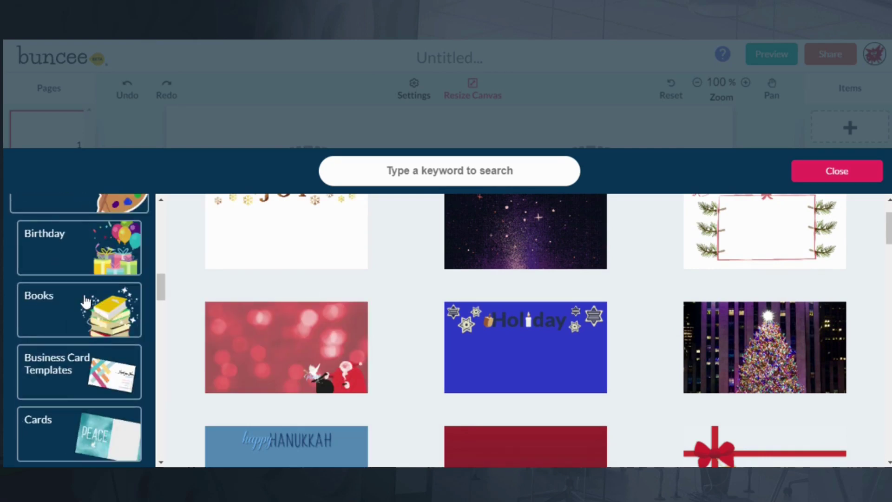
{"action": "scroll", "coordinate": [86, 302], "scroll_direction": "down", "scroll_amount": 10}
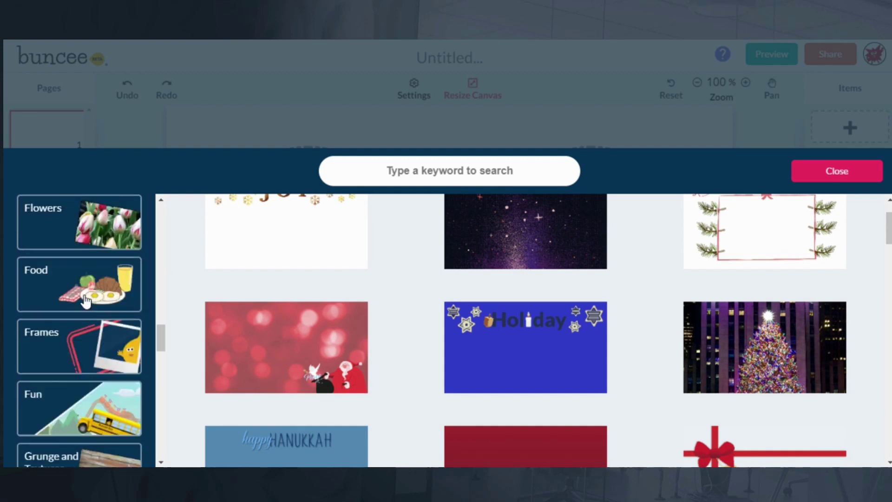
{"action": "scroll", "coordinate": [86, 301], "scroll_direction": "down", "scroll_amount": 12}
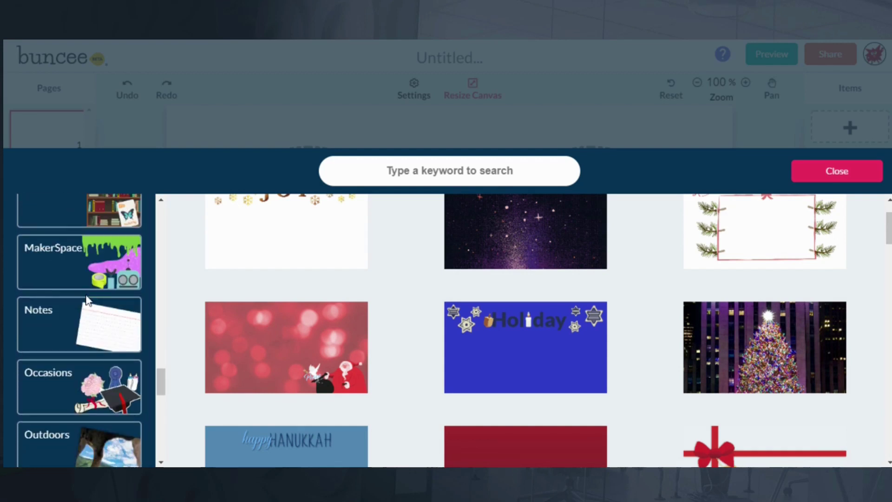
{"action": "scroll", "coordinate": [88, 304], "scroll_direction": "down", "scroll_amount": 7}
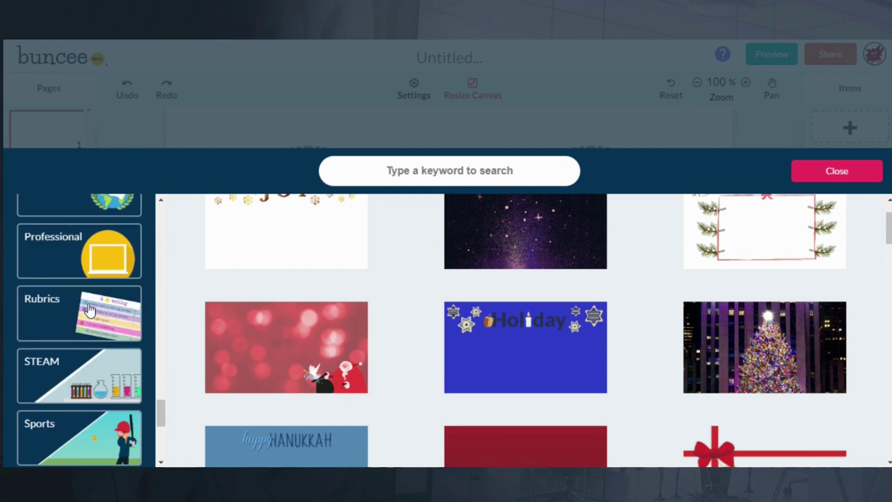
{"action": "scroll", "coordinate": [89, 310], "scroll_direction": "down", "scroll_amount": 6}
{"action": "scroll", "coordinate": [89, 311], "scroll_direction": "up", "scroll_amount": 5}
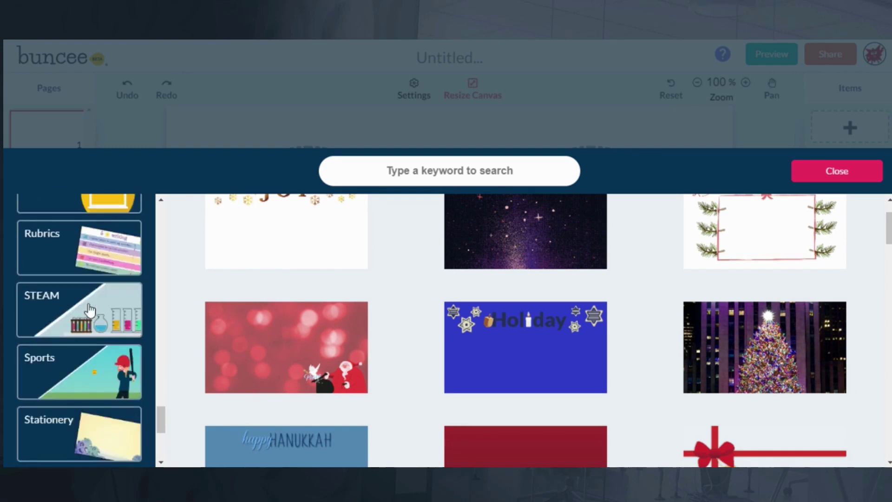
{"action": "scroll", "coordinate": [90, 310], "scroll_direction": "up", "scroll_amount": 2}
- Apply the STEAM robotics factory background to all pages, add a second page, and return to page 1
{"action": "left_click", "coordinate": [100, 360]}
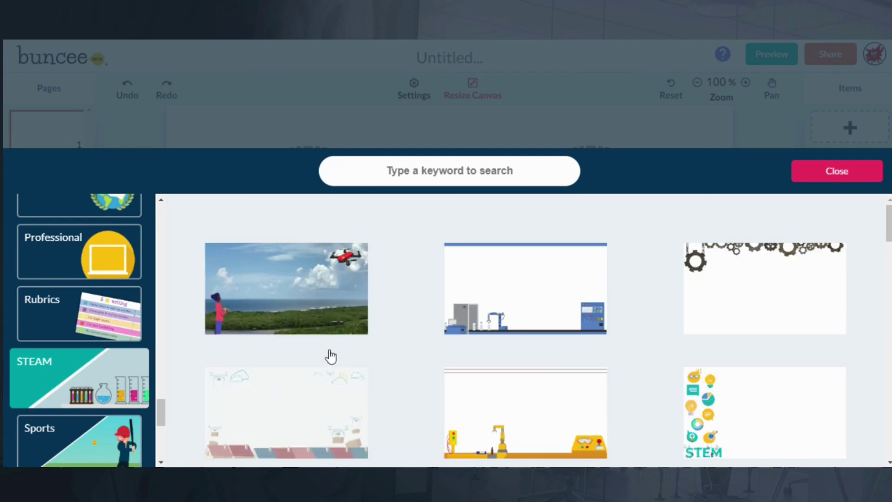
{"action": "scroll", "coordinate": [473, 293], "scroll_direction": "down", "scroll_amount": 1}
{"action": "left_click", "coordinate": [542, 246]}
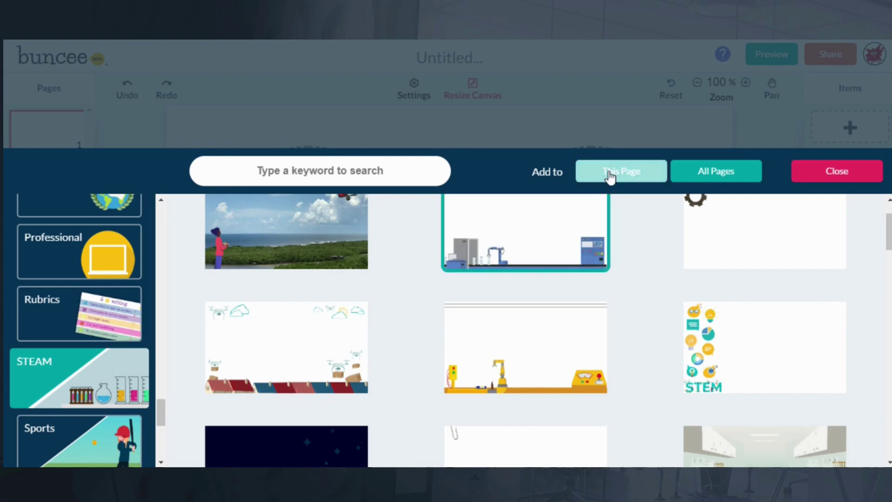
{"action": "left_click", "coordinate": [735, 171]}
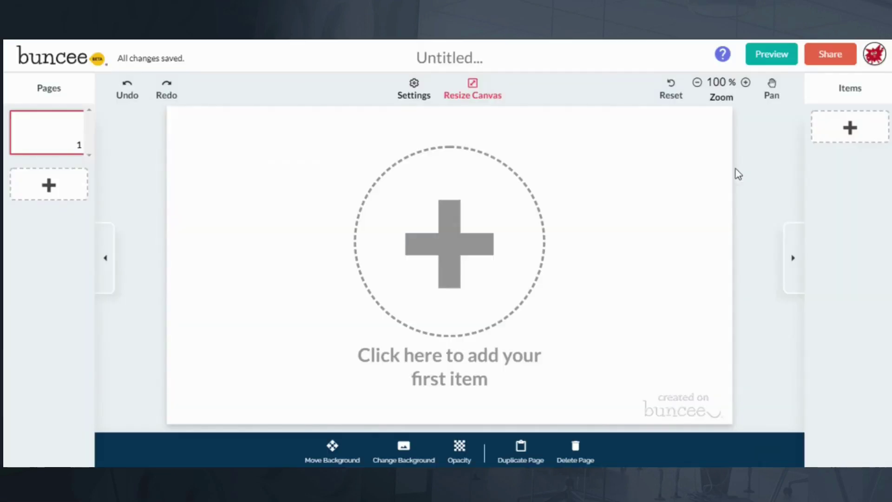
{"action": "left_click", "coordinate": [50, 186]}
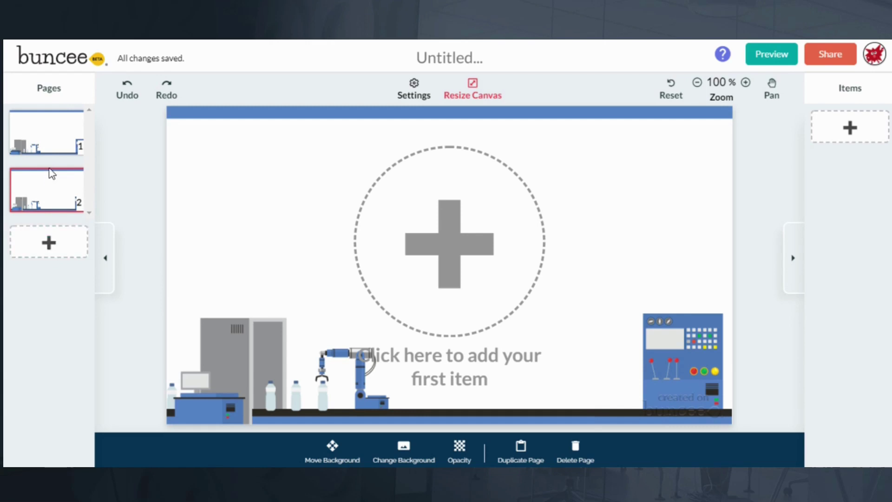
{"action": "left_click", "coordinate": [45, 148]}
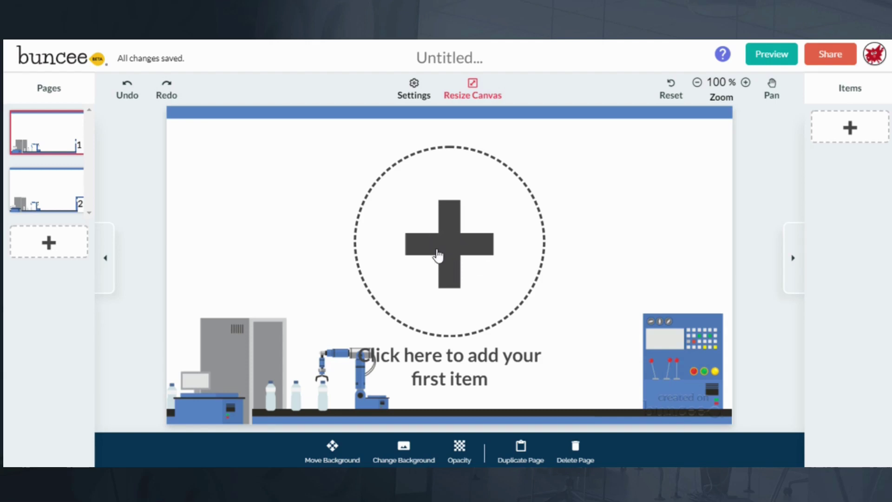
- Open the Add Item panel from the plus in the middle of page 1
{"action": "left_click", "coordinate": [454, 248]}
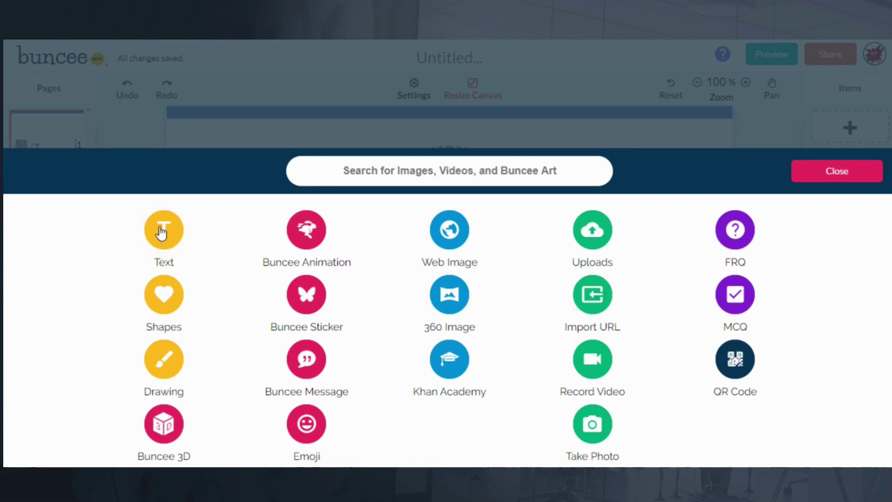
- Add a text box near the top of the page reading 'STEAM Presentation'
{"action": "left_click", "coordinate": [161, 231]}
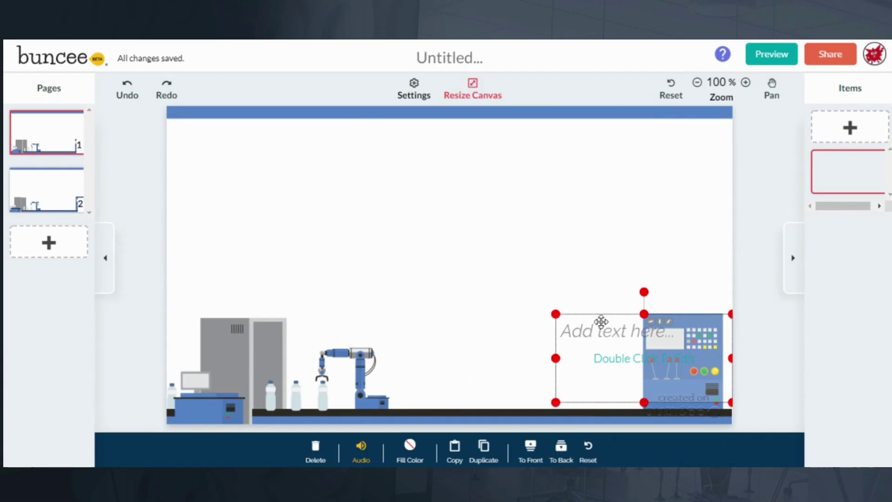
{"action": "left_click_drag", "start_coordinate": [599, 322], "coordinate": [313, 155]}
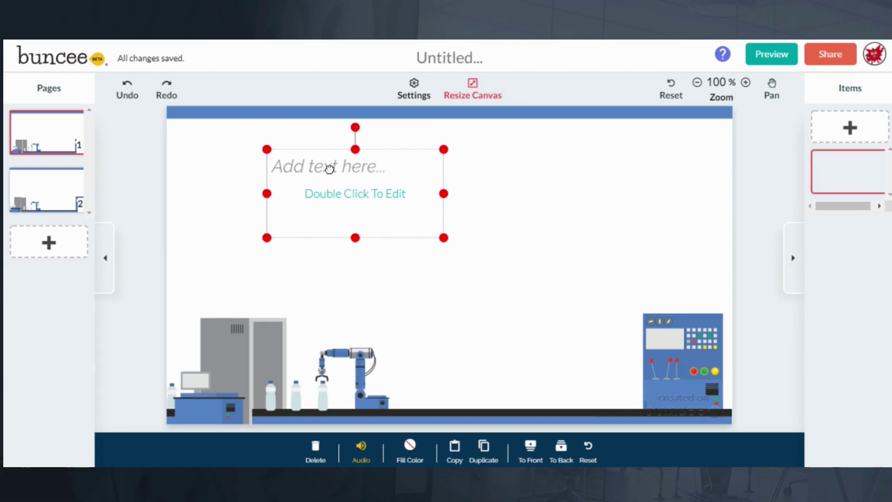
{"action": "double_click", "coordinate": [330, 168]}
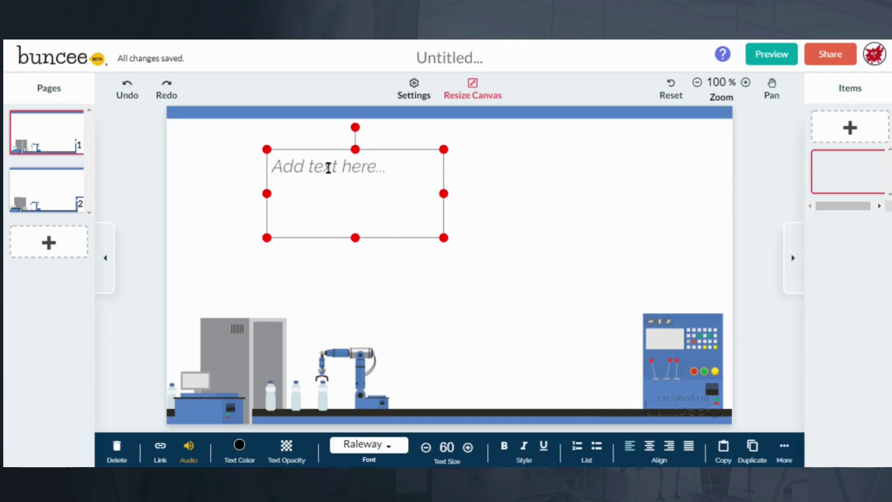
{"action": "type", "text": "STE"}
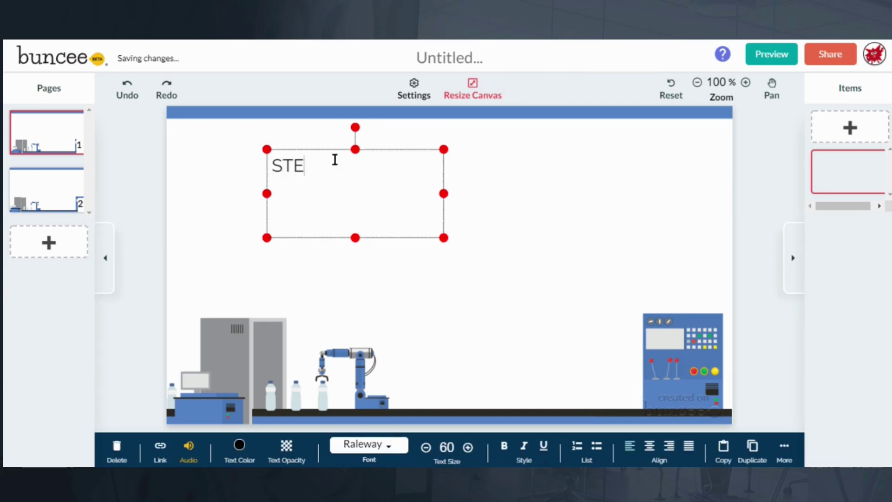
{"action": "type", "text": "AM Presentation"}
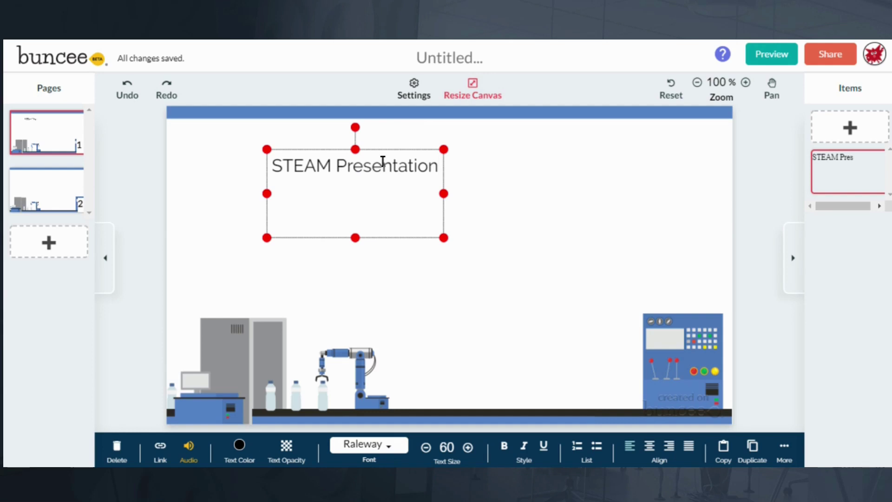
- Format the title as italic Arial Black at size 80, removing trial numbering and bullets
{"action": "triple_click", "coordinate": [383, 161]}
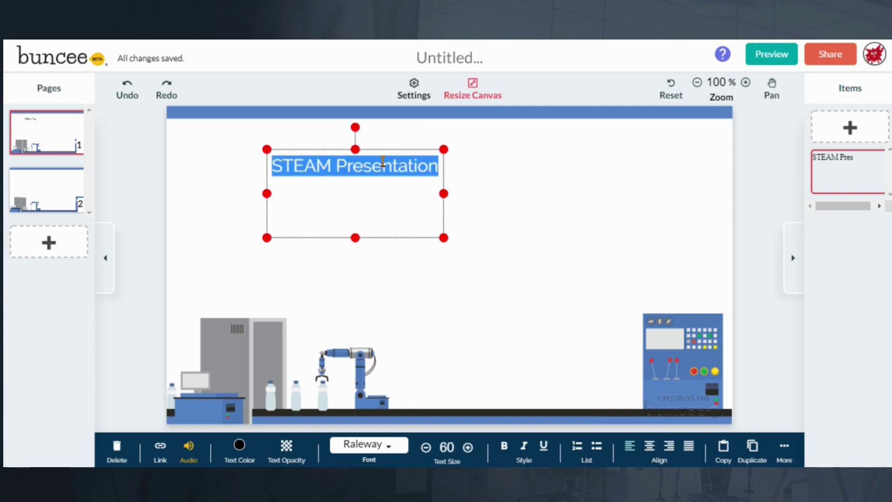
{"action": "left_click", "coordinate": [389, 453]}
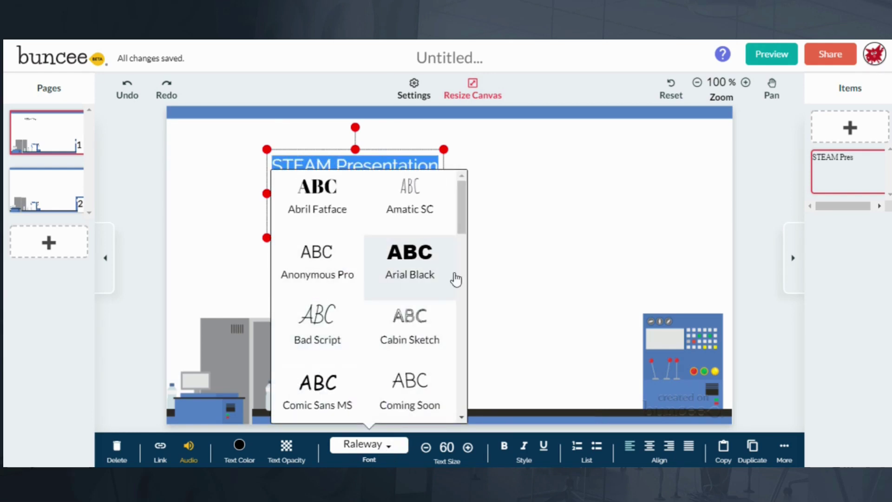
{"action": "left_click", "coordinate": [417, 263]}
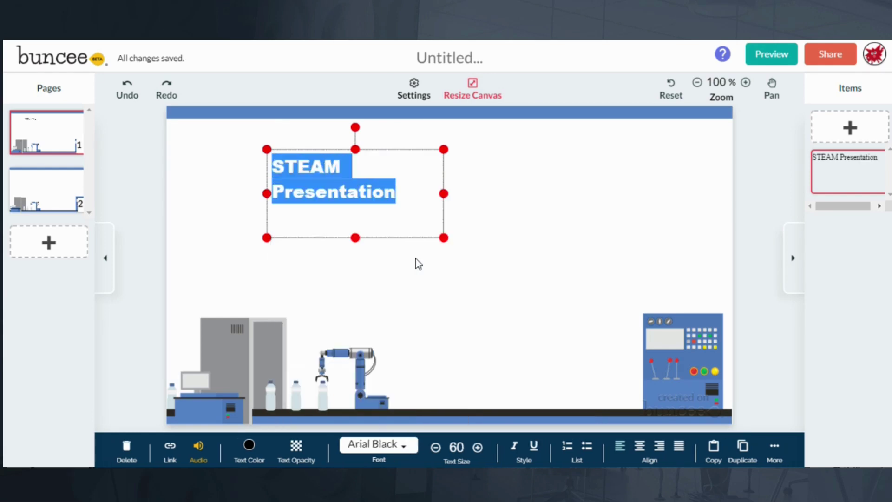
{"action": "left_click", "coordinate": [477, 447]}
{"action": "left_click", "coordinate": [478, 447]}
{"action": "left_click", "coordinate": [515, 447]}
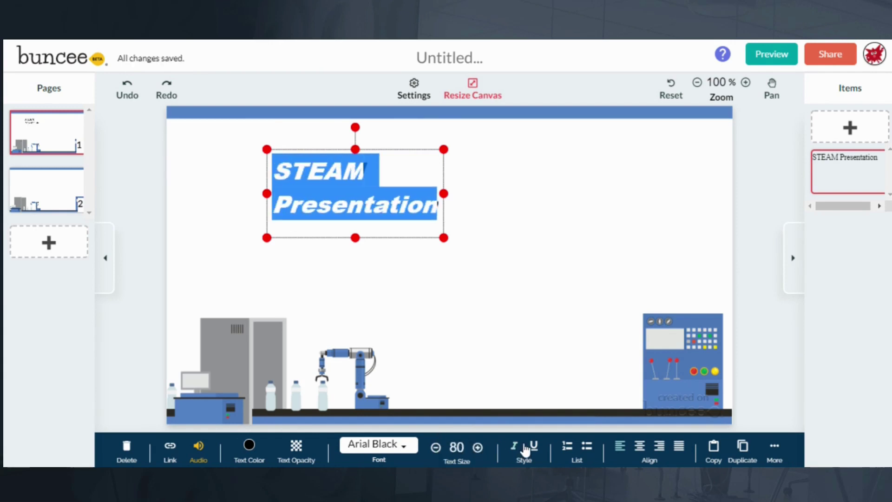
{"action": "left_click", "coordinate": [534, 447]}
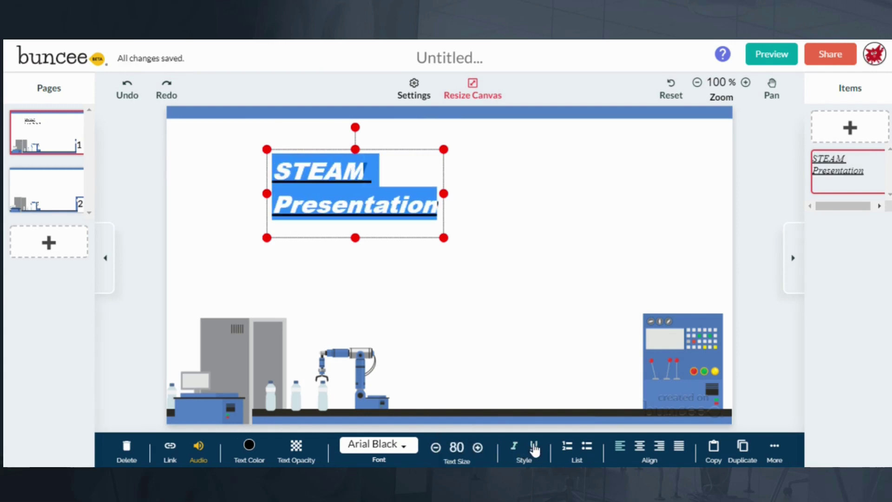
{"action": "left_click", "coordinate": [567, 447]}
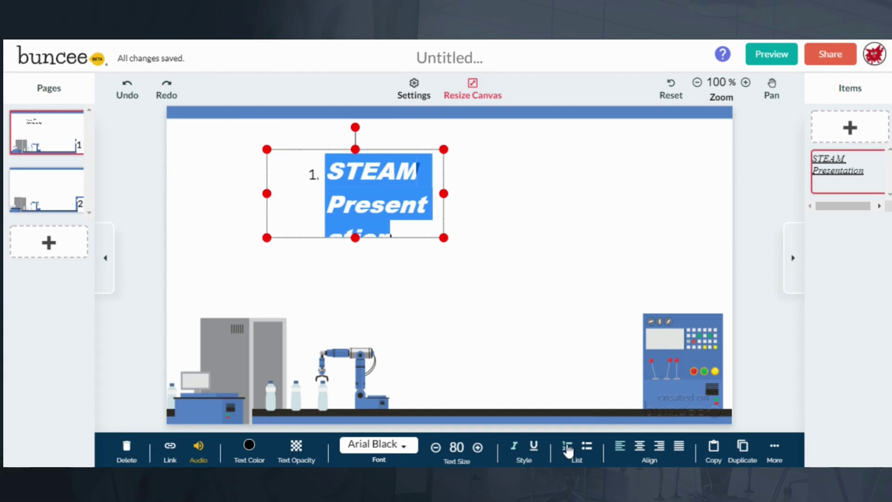
{"action": "left_click", "coordinate": [568, 447]}
{"action": "left_click", "coordinate": [586, 447]}
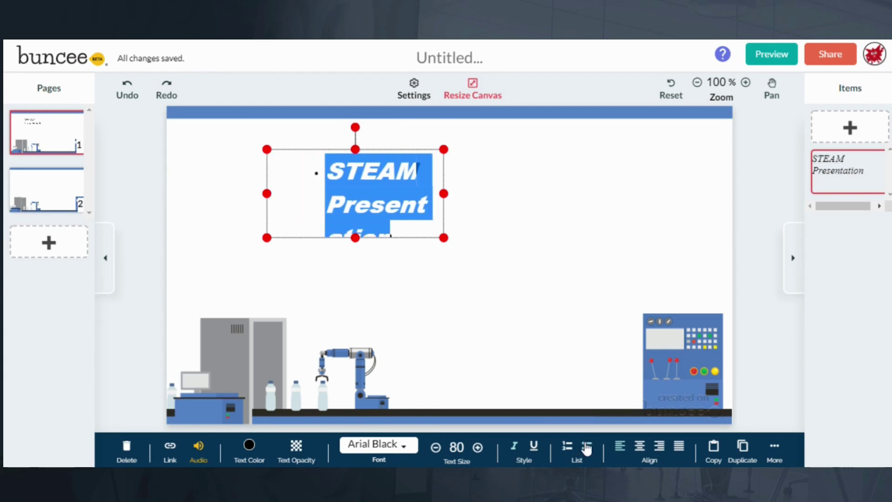
{"action": "left_click", "coordinate": [587, 447]}
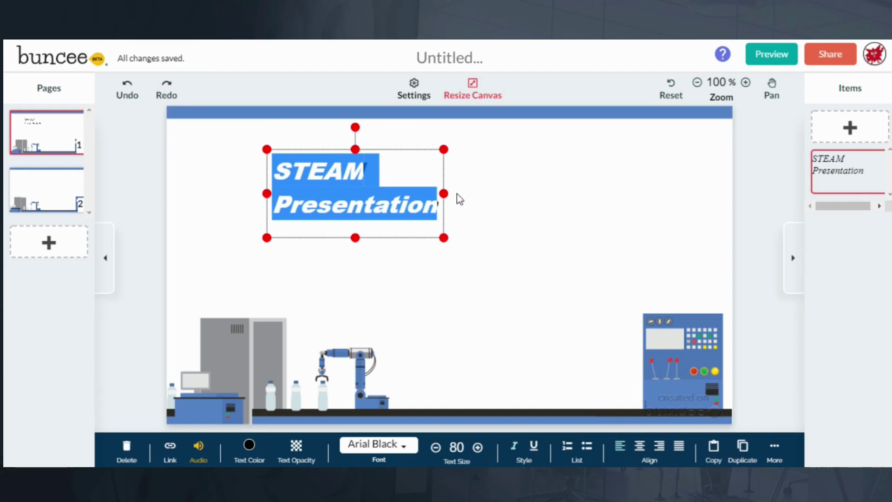
- Widen the title box so 'STEAM Presentation' fits on one line, centred at the top
{"action": "left_click_drag", "start_coordinate": [443, 192], "coordinate": [617, 140]}
{"action": "left_click", "coordinate": [475, 208]}
{"action": "left_click", "coordinate": [688, 160]}
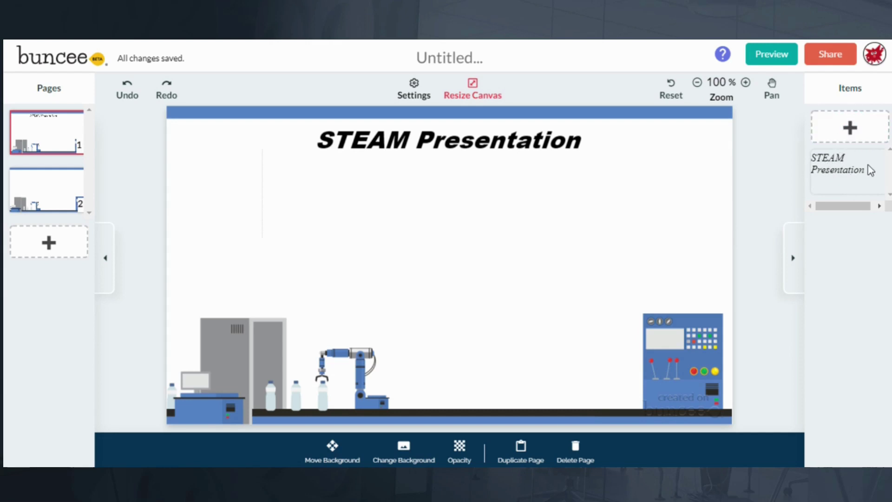
- Draw a freehand black line under the 'STEAM Presentation' title as a drawing item
{"action": "left_click", "coordinate": [852, 130]}
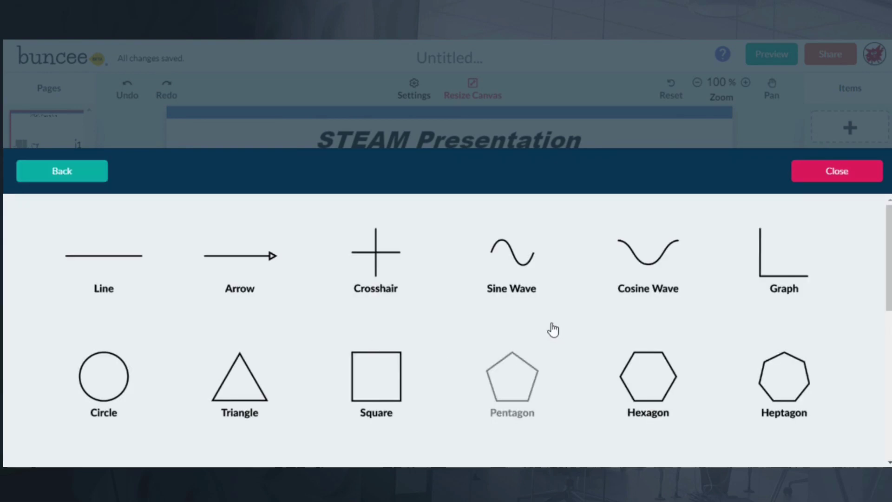
{"action": "scroll", "coordinate": [550, 327], "scroll_direction": "down", "scroll_amount": 5}
{"action": "scroll", "coordinate": [549, 330], "scroll_direction": "down", "scroll_amount": 3}
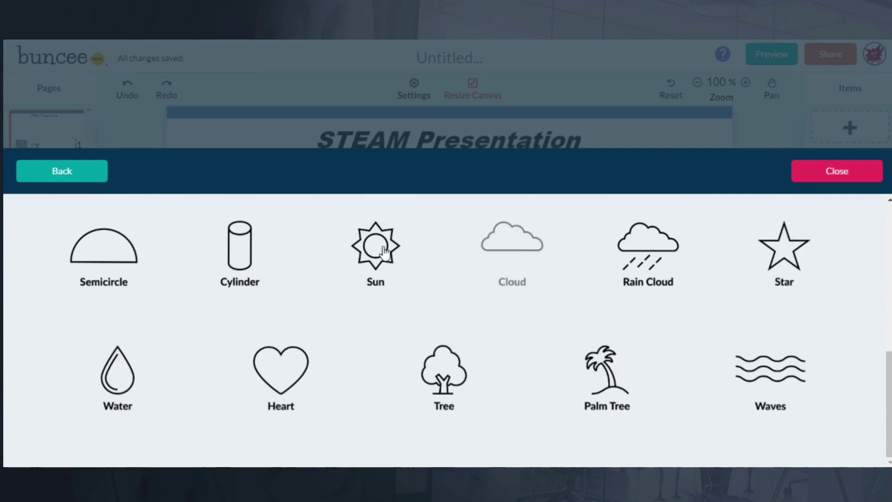
{"action": "left_click", "coordinate": [78, 180]}
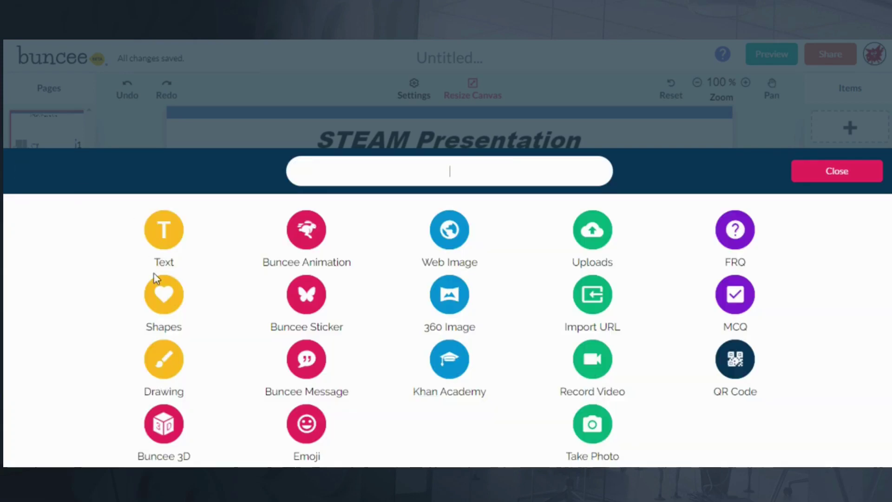
{"action": "left_click", "coordinate": [163, 359]}
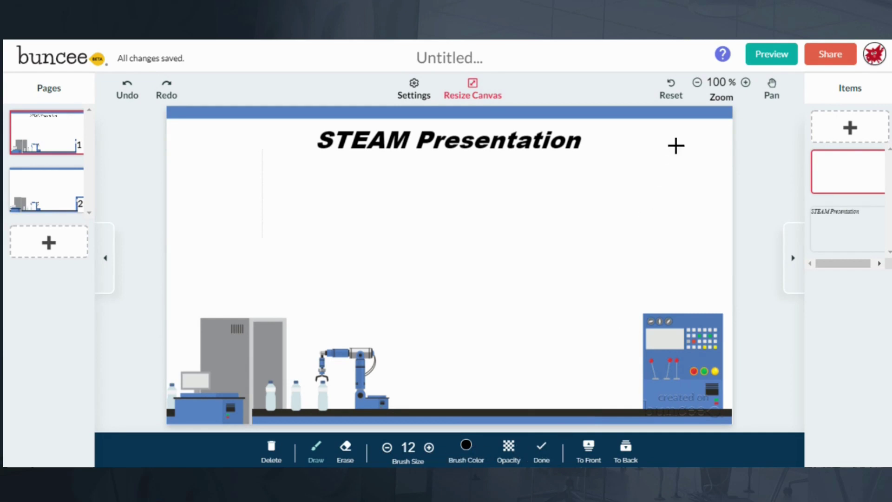
{"action": "left_click_drag", "start_coordinate": [319, 154], "coordinate": [596, 152]}
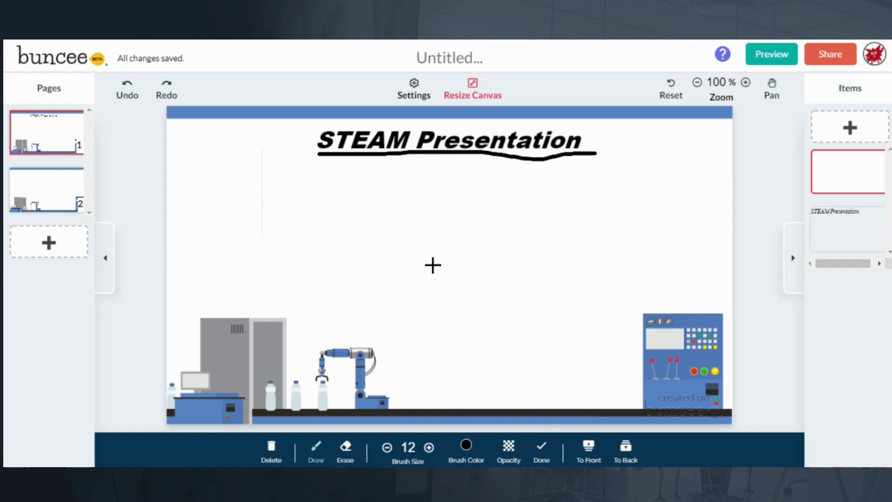
- Add the red drone model from Buncee 3D's Technology category to the title slide
{"action": "left_click", "coordinate": [854, 130]}
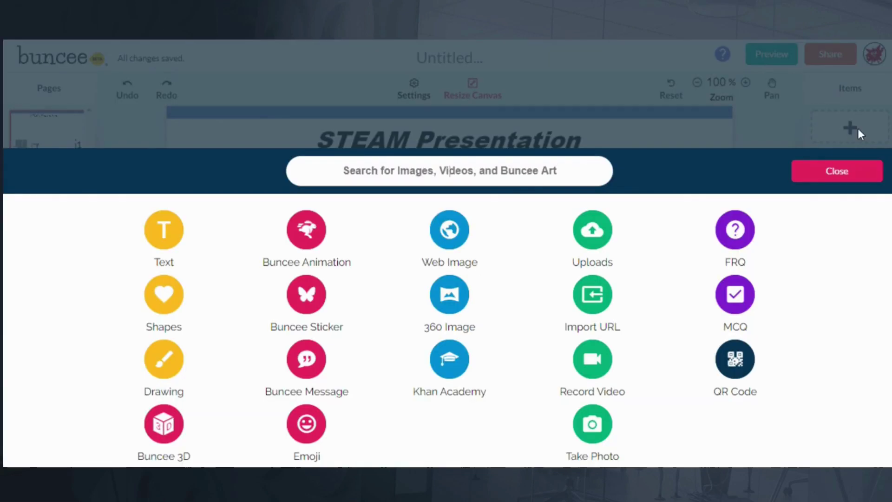
{"action": "left_click", "coordinate": [170, 418]}
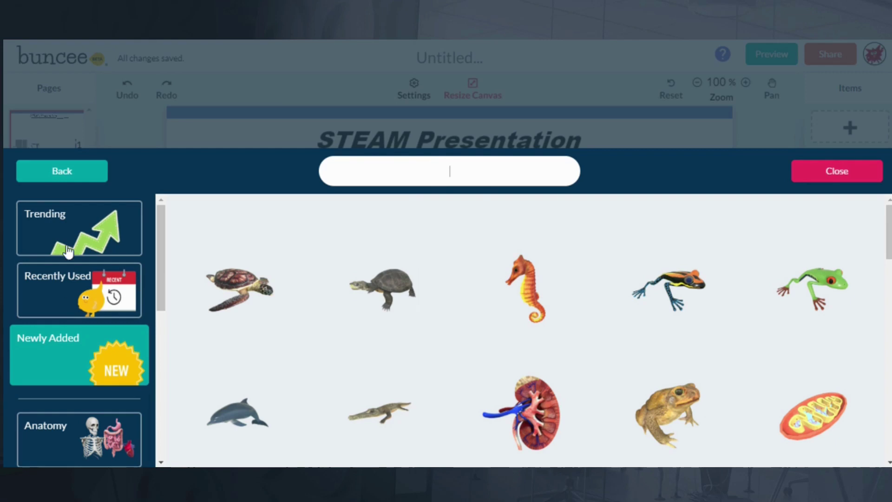
{"action": "left_click", "coordinate": [86, 240]}
{"action": "scroll", "coordinate": [87, 240], "scroll_direction": "down", "scroll_amount": 5}
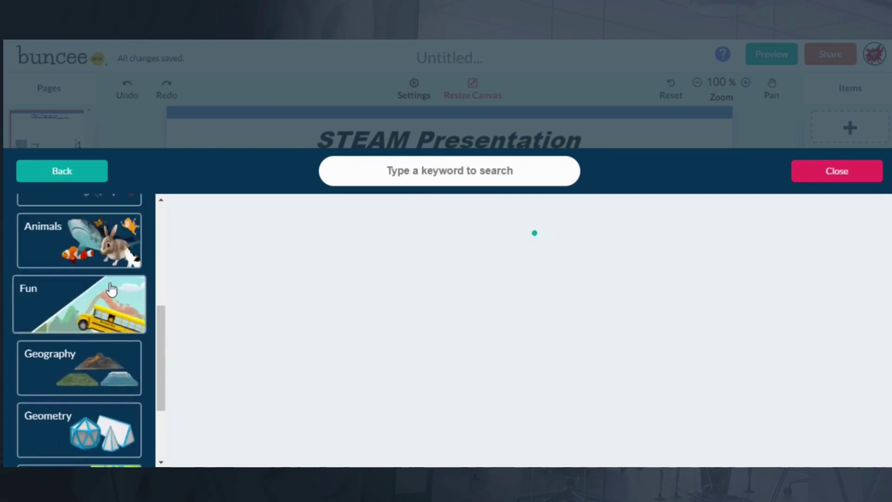
{"action": "scroll", "coordinate": [97, 253], "scroll_direction": "down", "scroll_amount": 3}
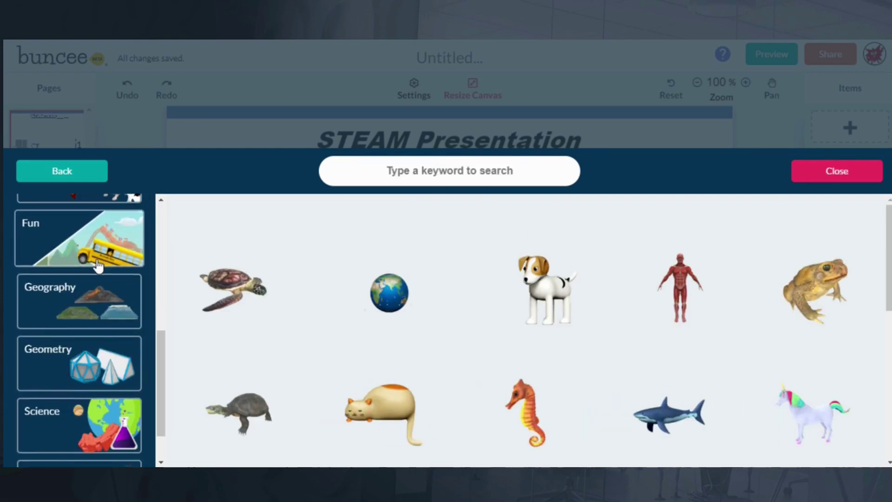
{"action": "scroll", "coordinate": [95, 298], "scroll_direction": "up", "scroll_amount": 5}
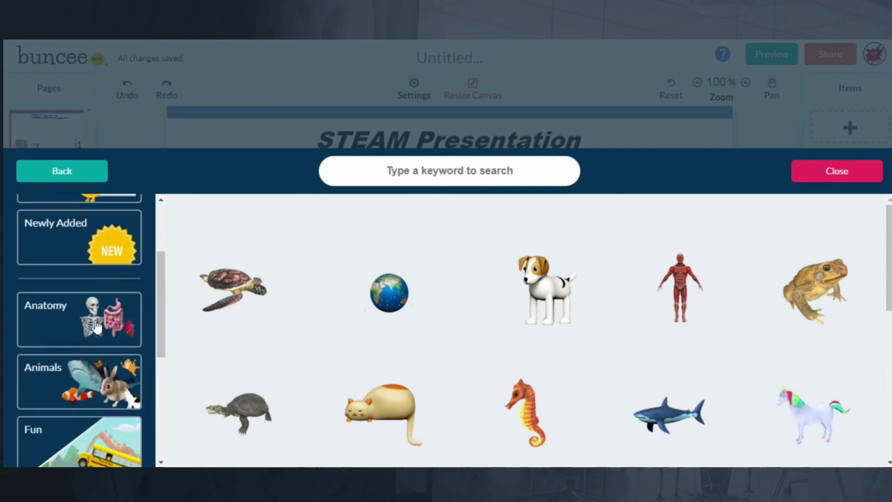
{"action": "scroll", "coordinate": [89, 317], "scroll_direction": "down", "scroll_amount": 1}
{"action": "scroll", "coordinate": [88, 318], "scroll_direction": "down", "scroll_amount": 1}
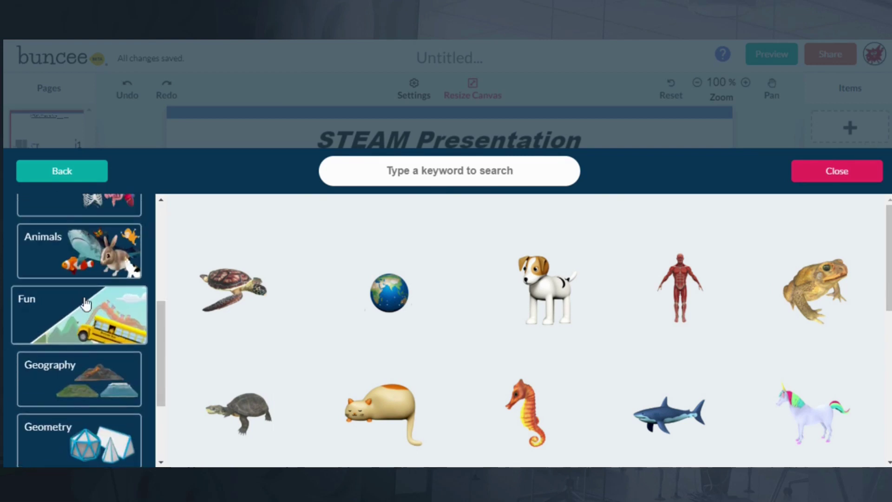
{"action": "scroll", "coordinate": [92, 374], "scroll_direction": "down", "scroll_amount": 2}
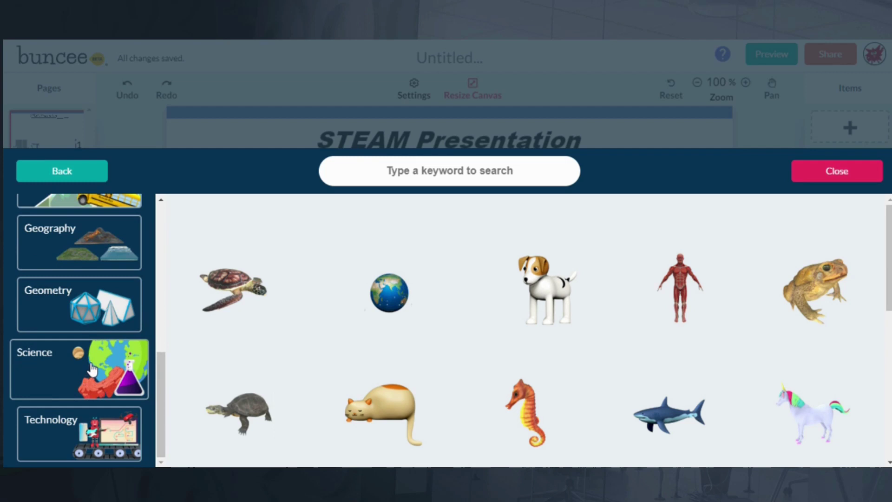
{"action": "left_click", "coordinate": [65, 428]}
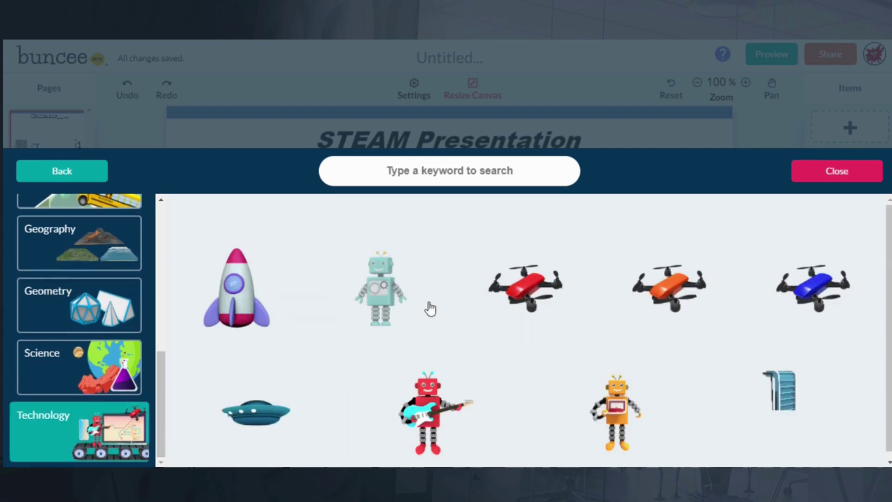
{"action": "left_click", "coordinate": [532, 295]}
{"action": "left_click", "coordinate": [736, 175]}
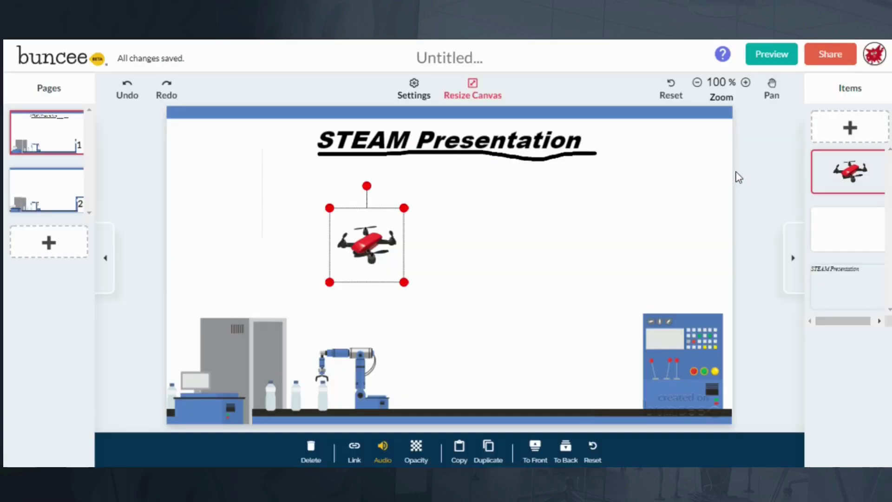
- Move the drone near the title's end and raise the STEAM Presentation title to the top of the Items order
{"action": "left_click_drag", "start_coordinate": [377, 251], "coordinate": [691, 163]}
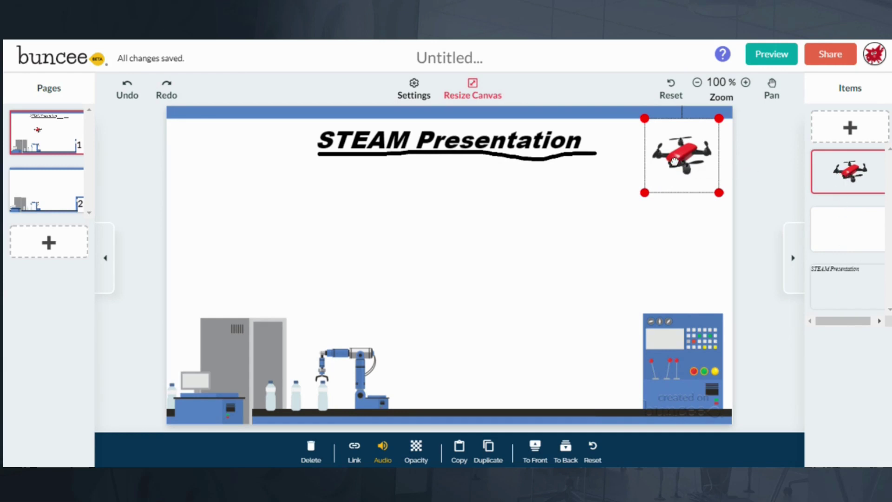
{"action": "left_click_drag", "start_coordinate": [686, 160], "coordinate": [574, 152]}
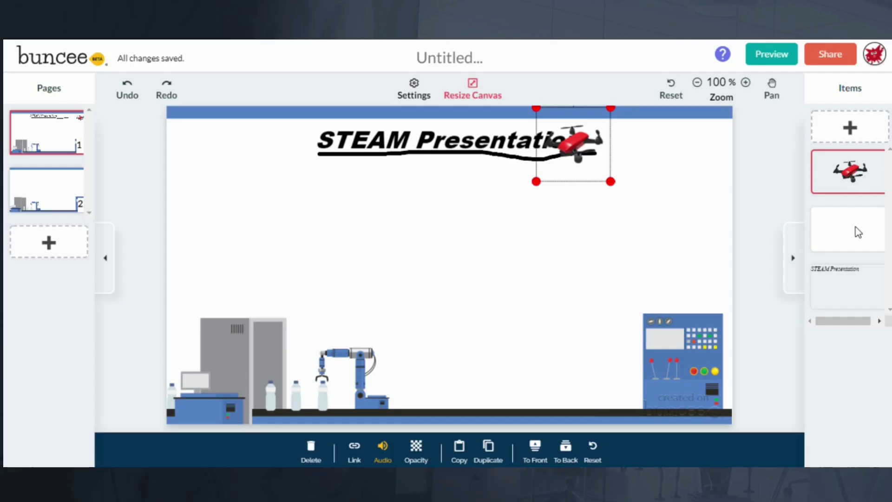
{"action": "left_click", "coordinate": [844, 245]}
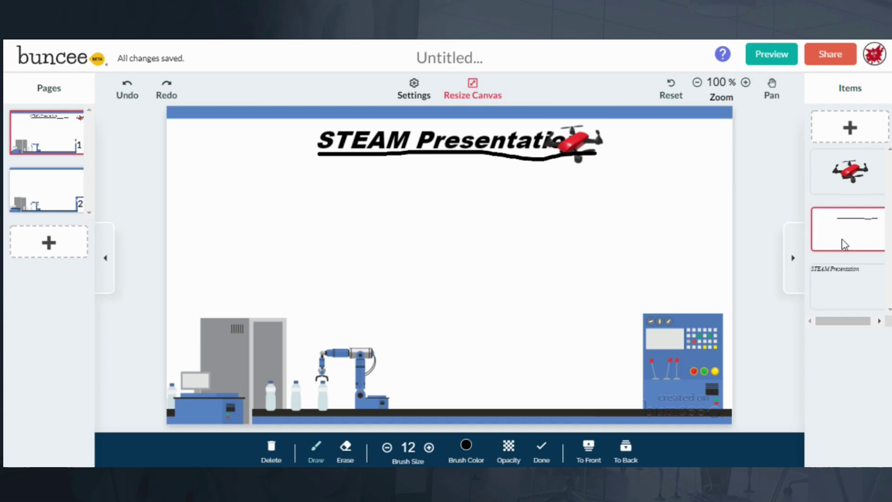
{"action": "left_click", "coordinate": [852, 286]}
{"action": "left_click_drag", "start_coordinate": [859, 281], "coordinate": [854, 171]}
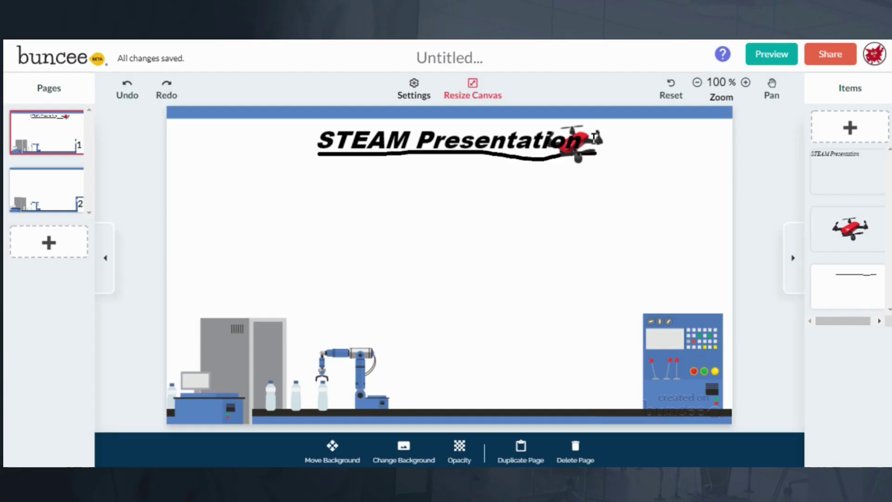
- Move the drone back to the slide's top-right corner
{"action": "left_click", "coordinate": [593, 138]}
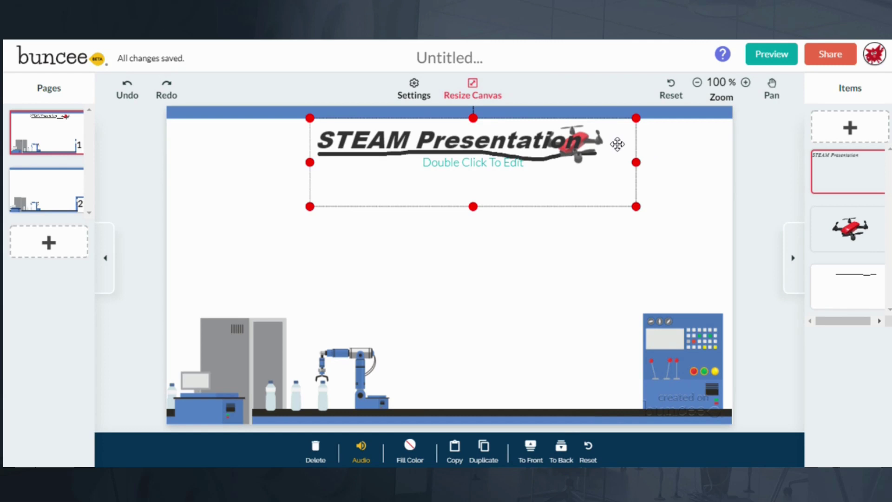
{"action": "left_click", "coordinate": [851, 235]}
{"action": "left_click_drag", "start_coordinate": [584, 158], "coordinate": [706, 148]}
- Add the buncee box animation from the STEAM animations to the slide
{"action": "left_click", "coordinate": [849, 128]}
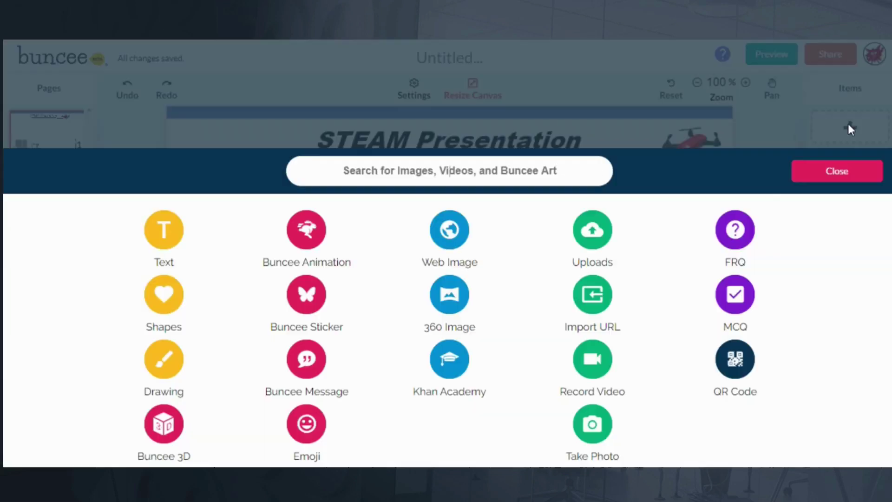
{"action": "left_click", "coordinate": [302, 239]}
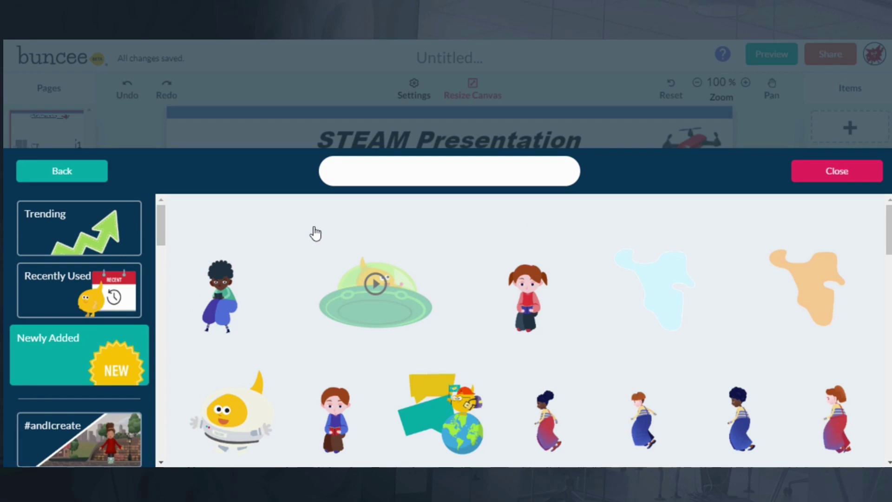
{"action": "scroll", "coordinate": [63, 309], "scroll_direction": "down", "scroll_amount": 6}
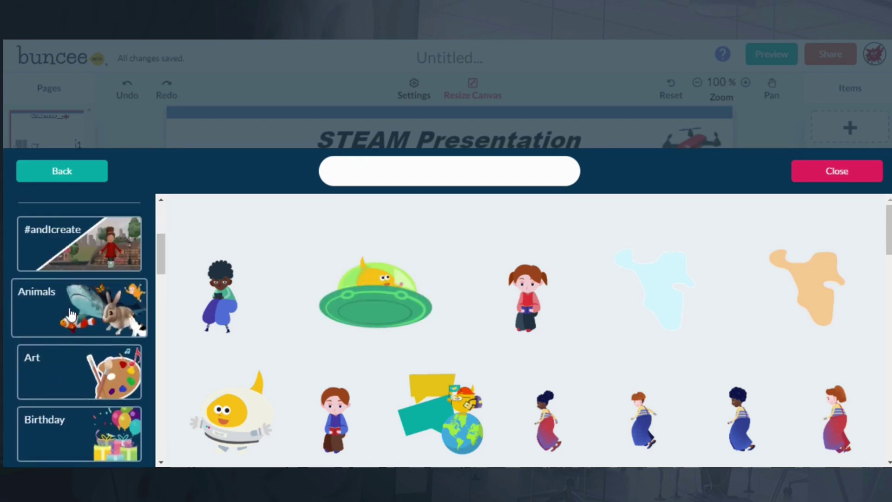
{"action": "scroll", "coordinate": [67, 312], "scroll_direction": "down", "scroll_amount": 1}
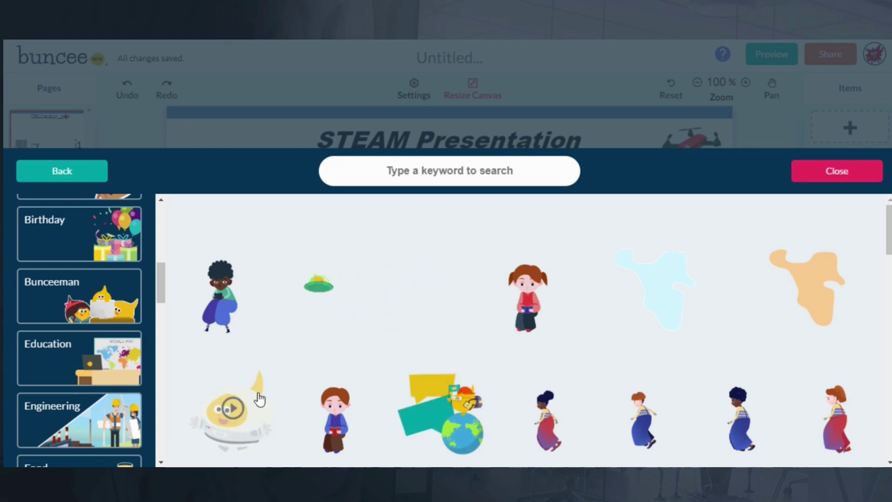
{"action": "scroll", "coordinate": [88, 358], "scroll_direction": "down", "scroll_amount": 10}
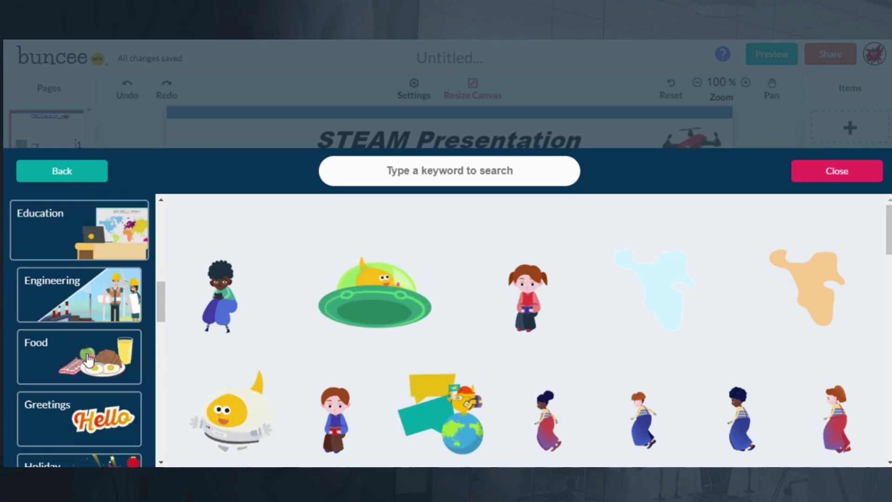
{"action": "scroll", "coordinate": [85, 357], "scroll_direction": "down", "scroll_amount": 8}
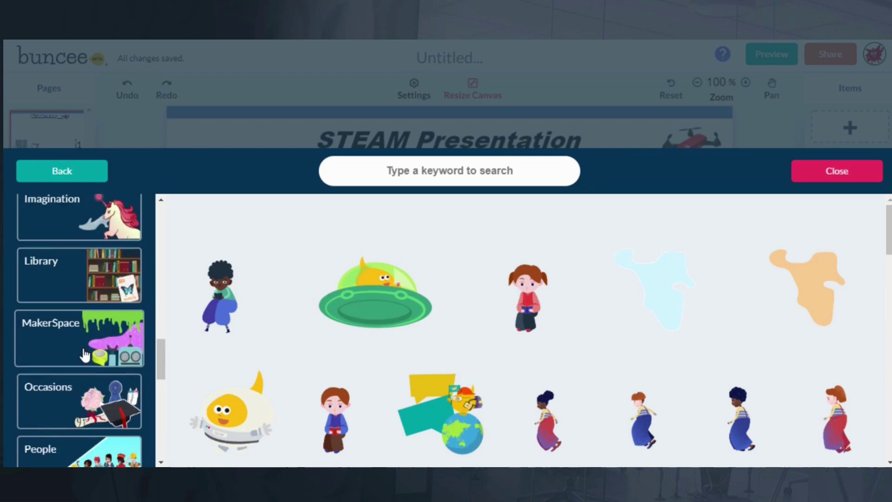
{"action": "scroll", "coordinate": [83, 354], "scroll_direction": "down", "scroll_amount": 4}
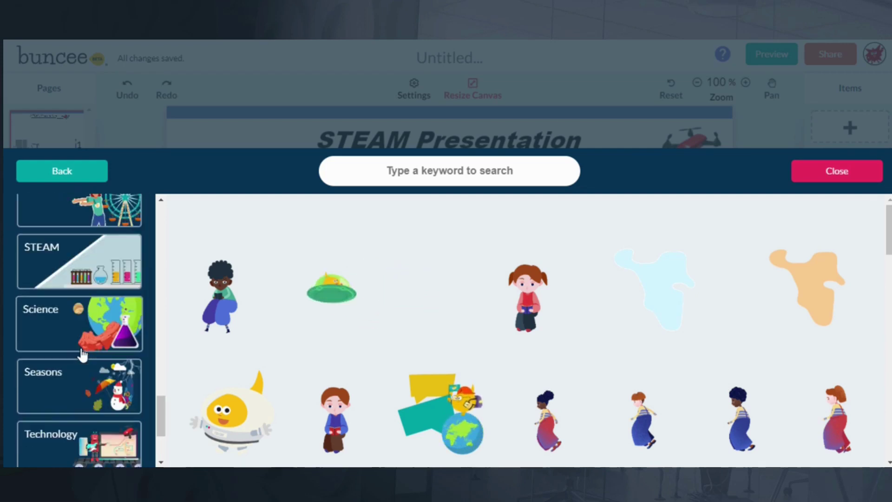
{"action": "scroll", "coordinate": [85, 367], "scroll_direction": "up", "scroll_amount": 4}
{"action": "scroll", "coordinate": [84, 372], "scroll_direction": "up", "scroll_amount": 1}
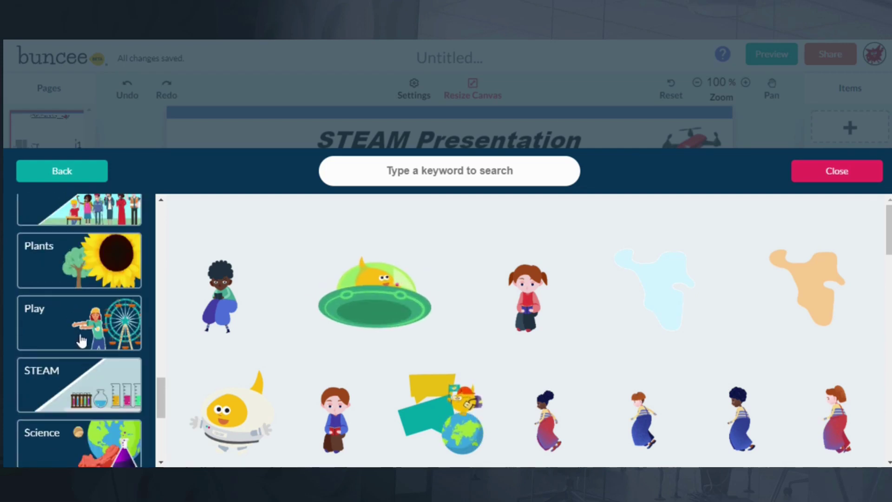
{"action": "left_click", "coordinate": [74, 383]}
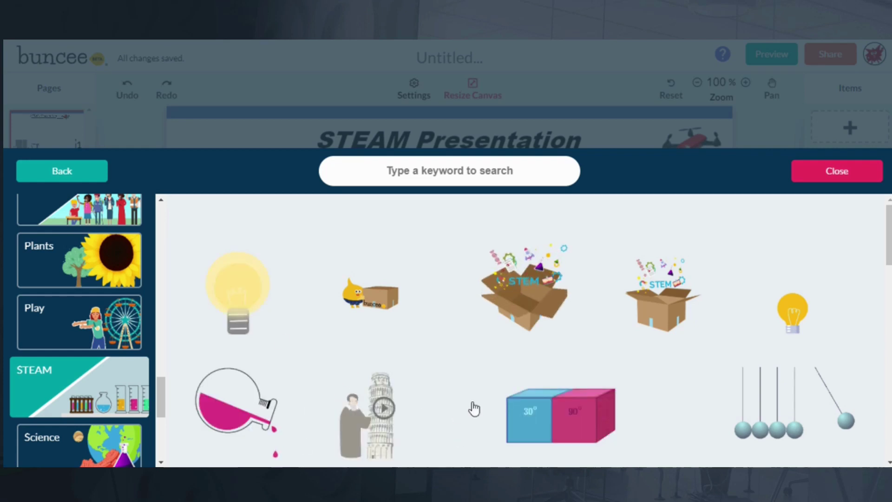
{"action": "left_click", "coordinate": [386, 315]}
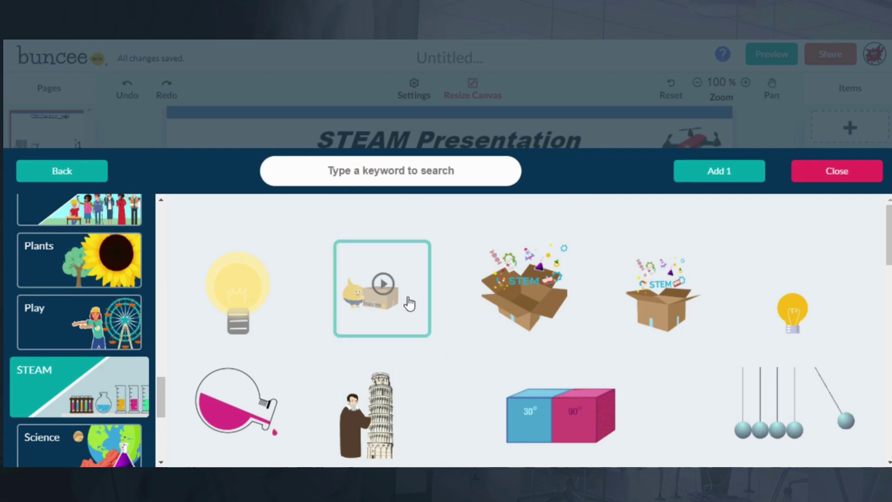
{"action": "left_click", "coordinate": [719, 175]}
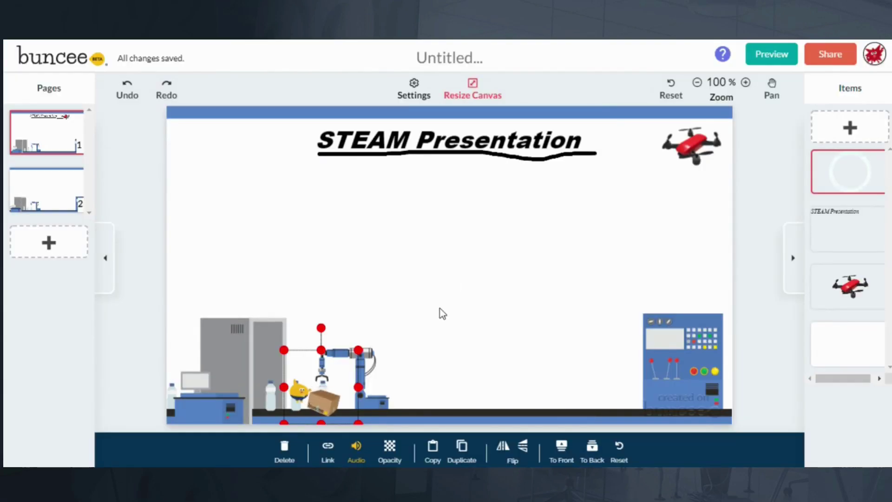
- Enlarge the box animation to about 280 px and place it beside the control panel, bottom right
{"action": "left_click_drag", "start_coordinate": [305, 401], "coordinate": [488, 369]}
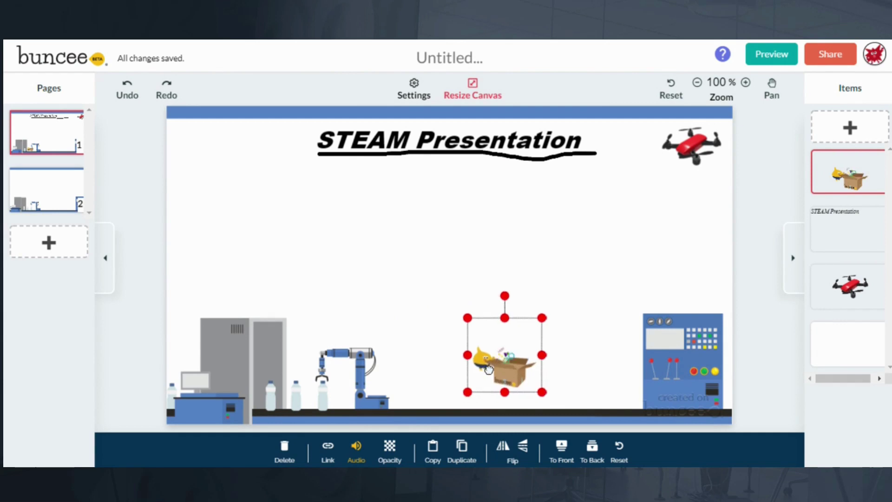
{"action": "left_click_drag", "start_coordinate": [542, 392], "coordinate": [597, 445]}
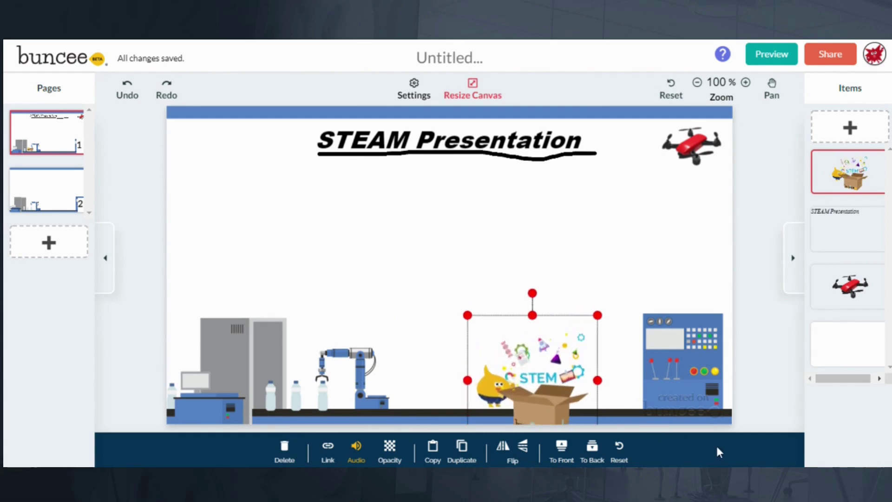
{"action": "left_click_drag", "start_coordinate": [564, 383], "coordinate": [612, 349]}
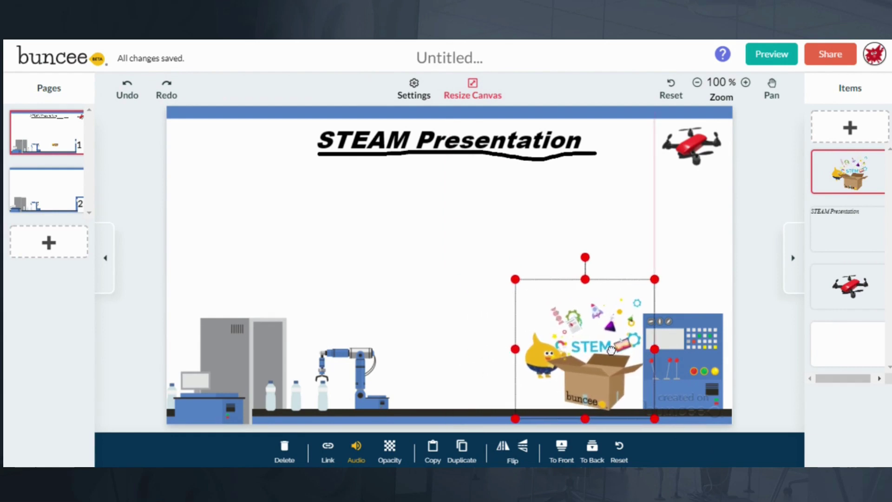
- Open the Buncee sticker browser and look through the Animals stickers, selecting the fish
{"action": "left_click", "coordinate": [836, 227]}
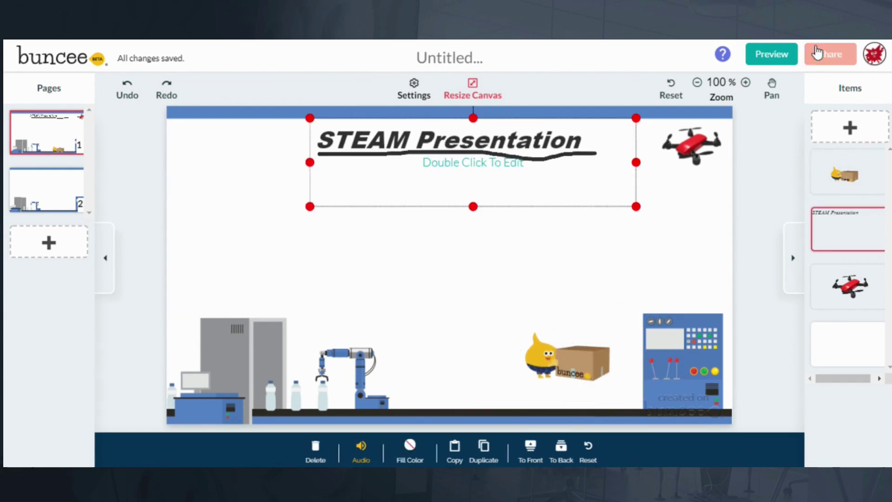
{"action": "left_click", "coordinate": [864, 128]}
{"action": "left_click", "coordinate": [310, 293]}
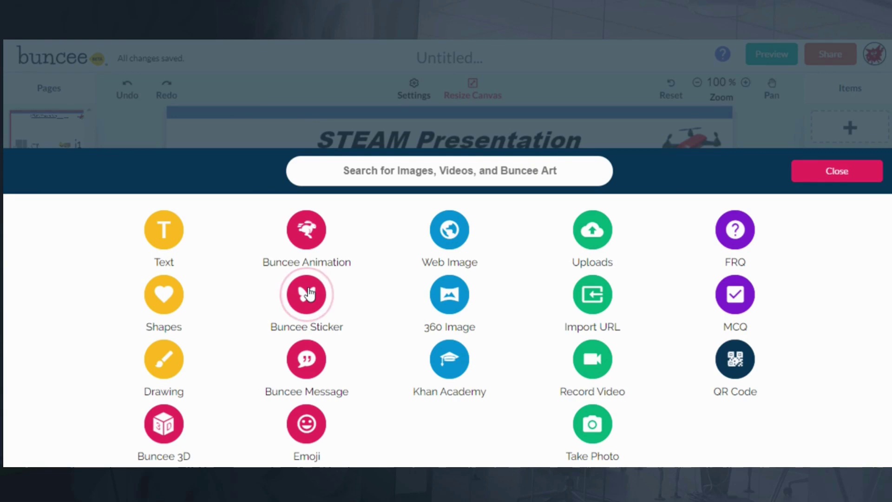
{"action": "left_click", "coordinate": [308, 298]}
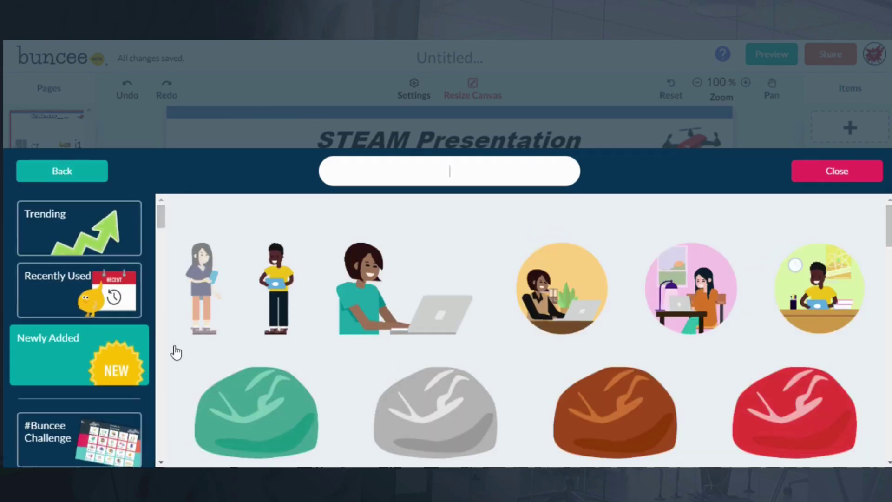
{"action": "scroll", "coordinate": [90, 302], "scroll_direction": "down", "scroll_amount": 5}
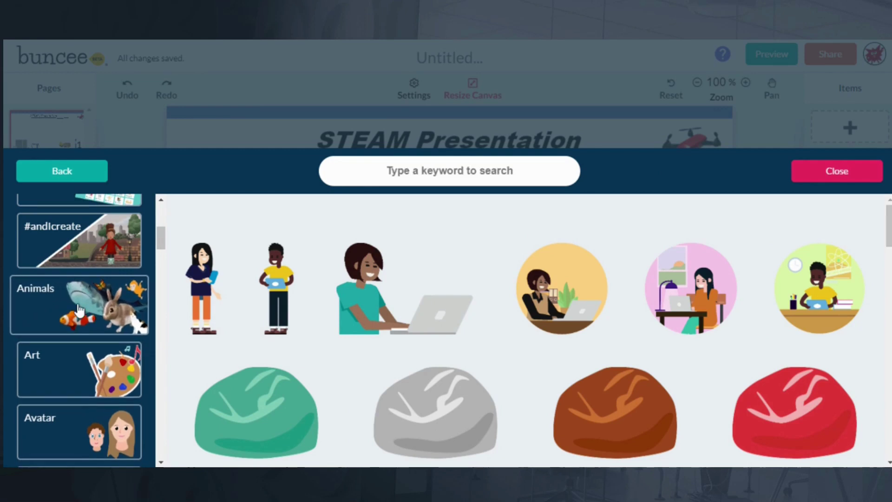
{"action": "left_click", "coordinate": [86, 312]}
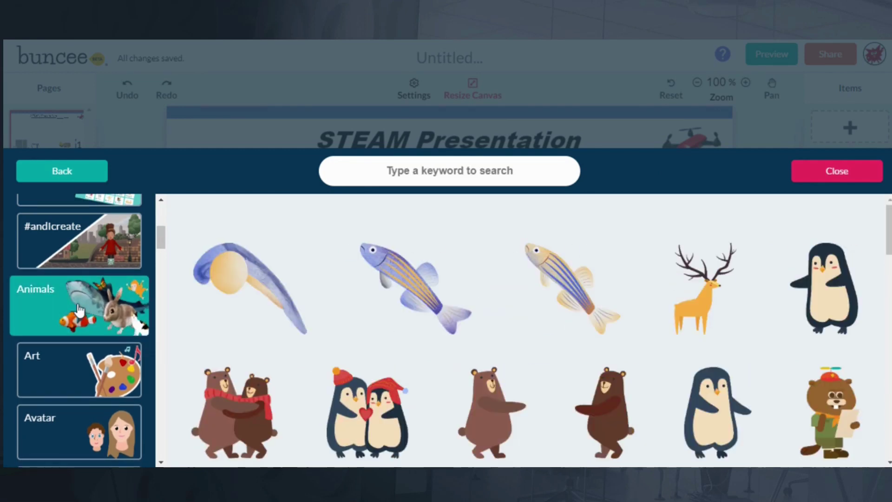
{"action": "left_click", "coordinate": [405, 291]}
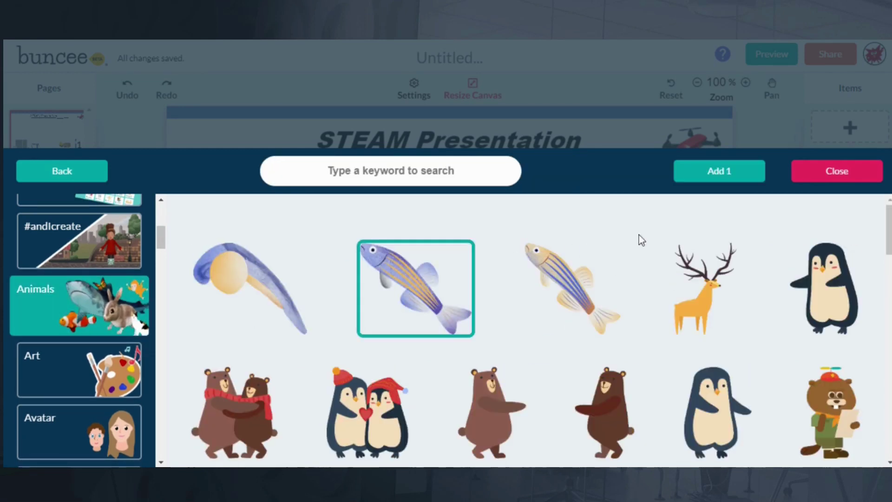
{"action": "scroll", "coordinate": [65, 361], "scroll_direction": "down", "scroll_amount": 12}
{"action": "scroll", "coordinate": [71, 357], "scroll_direction": "down", "scroll_amount": 5}
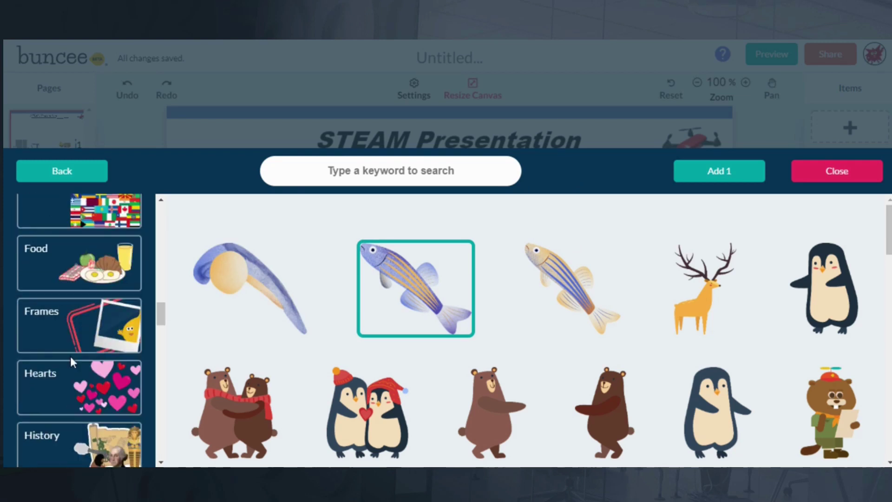
{"action": "scroll", "coordinate": [70, 357], "scroll_direction": "up", "scroll_amount": 5}
- Add the colourful gear-cluster sticker from Engineering and place it in the top-left corner
{"action": "left_click", "coordinate": [70, 319]}
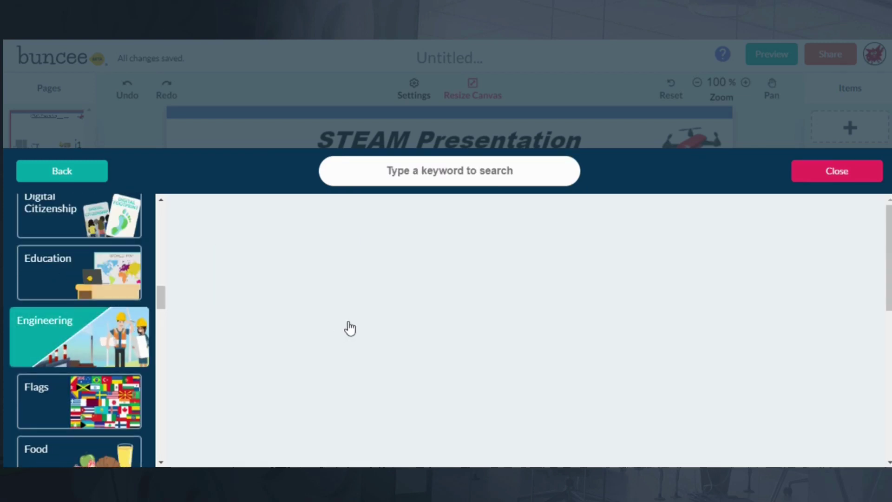
{"action": "scroll", "coordinate": [545, 371], "scroll_direction": "down", "scroll_amount": 5}
{"action": "scroll", "coordinate": [570, 372], "scroll_direction": "down", "scroll_amount": 10}
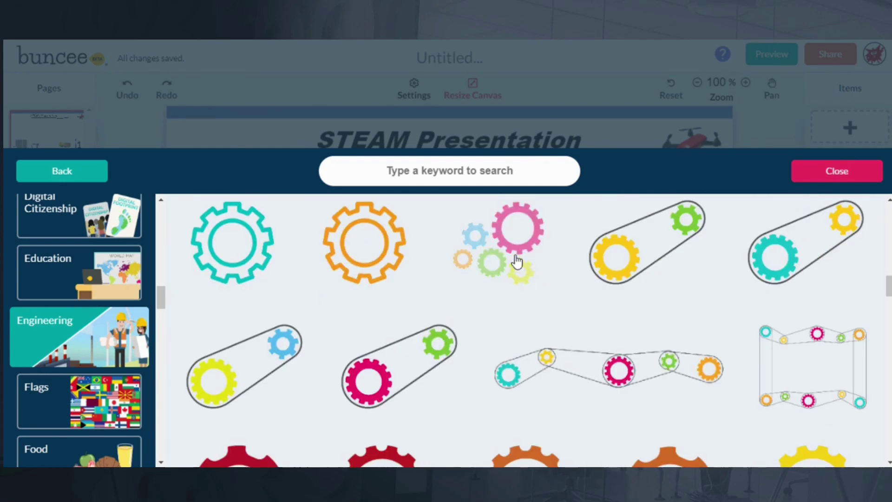
{"action": "left_click", "coordinate": [470, 260]}
{"action": "left_click", "coordinate": [737, 173]}
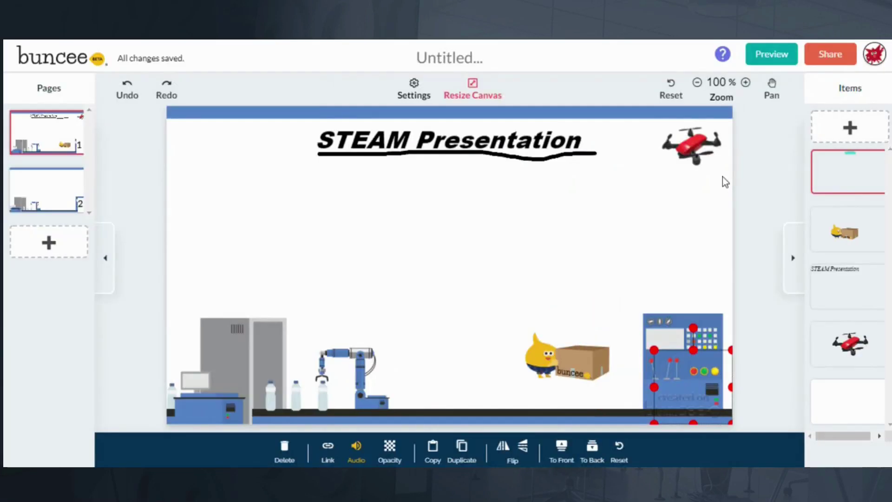
{"action": "left_click_drag", "start_coordinate": [693, 375], "coordinate": [221, 151]}
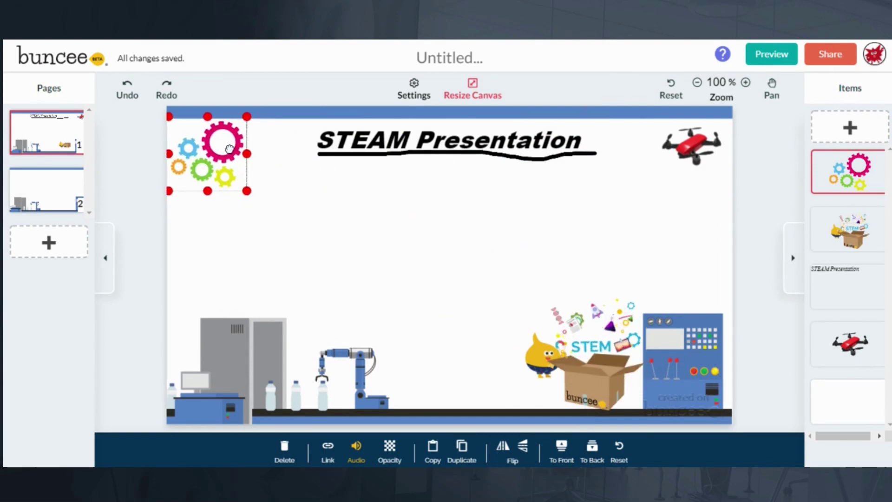
{"action": "left_click", "coordinate": [445, 236]}
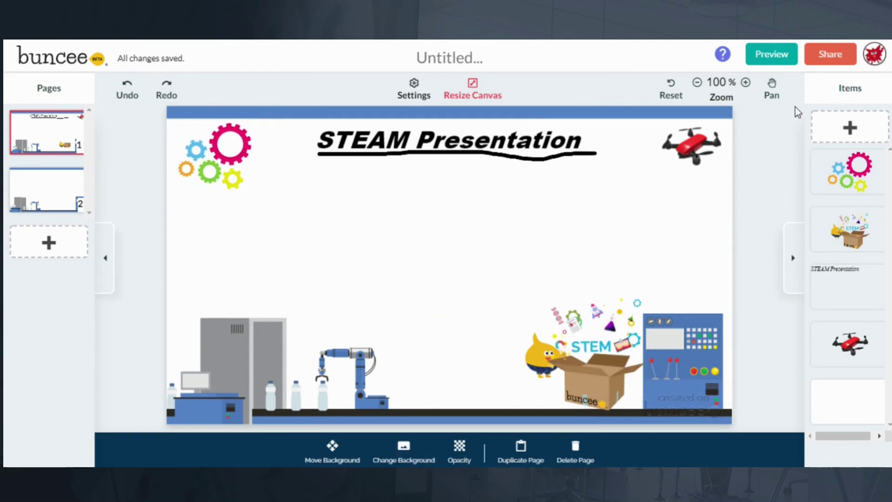
{"action": "left_click", "coordinate": [824, 123]}
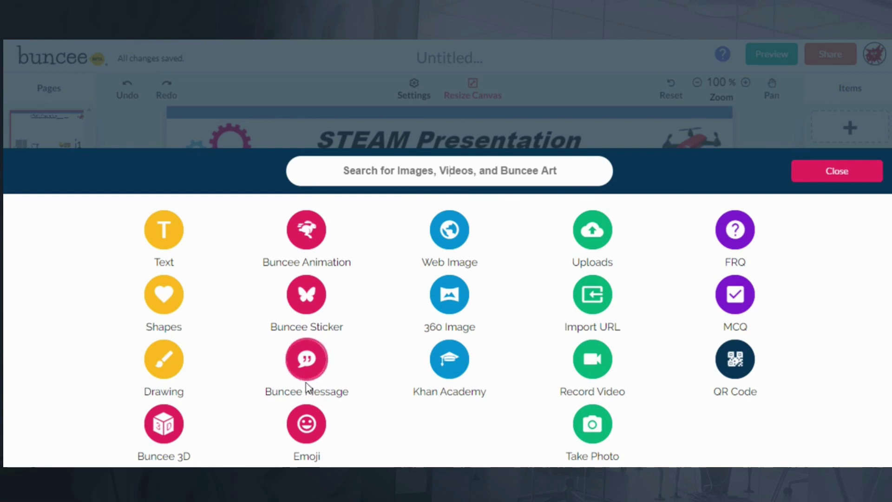
{"action": "left_click", "coordinate": [304, 365]}
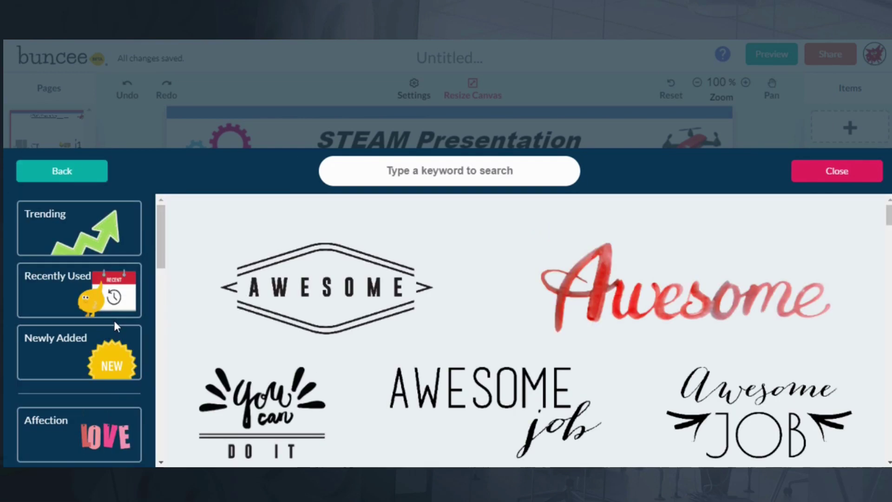
{"action": "scroll", "coordinate": [113, 320], "scroll_direction": "down", "scroll_amount": 7}
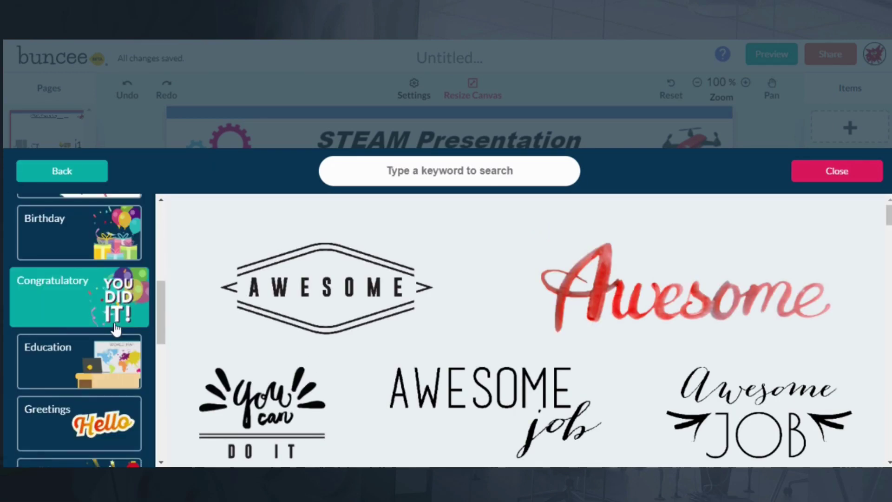
{"action": "scroll", "coordinate": [537, 353], "scroll_direction": "down", "scroll_amount": 6}
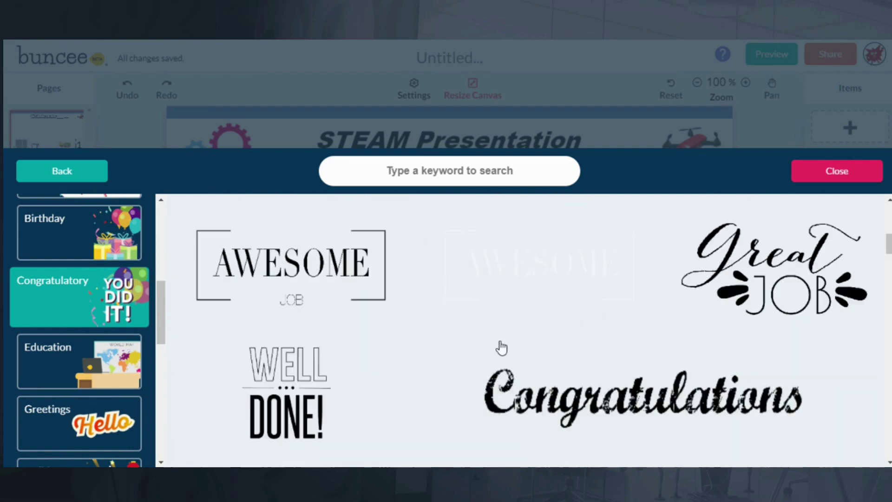
{"action": "scroll", "coordinate": [424, 349], "scroll_direction": "down", "scroll_amount": 3}
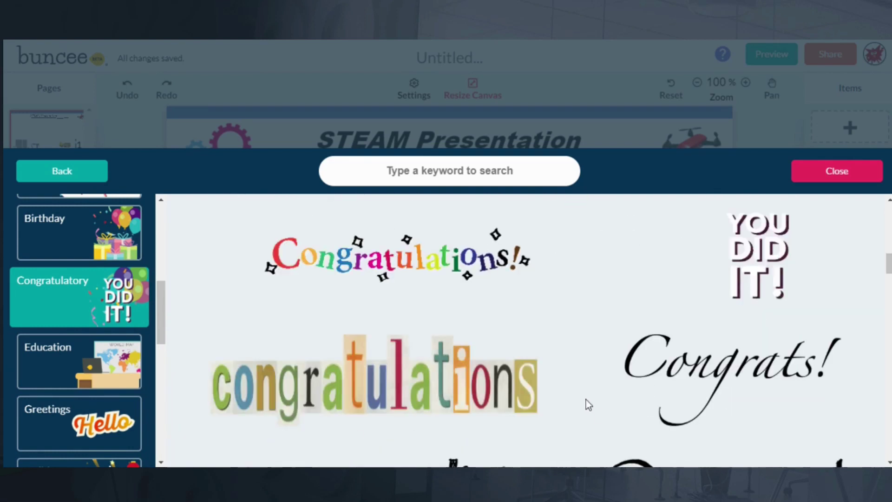
{"action": "scroll", "coordinate": [634, 249], "scroll_direction": "down", "scroll_amount": 3}
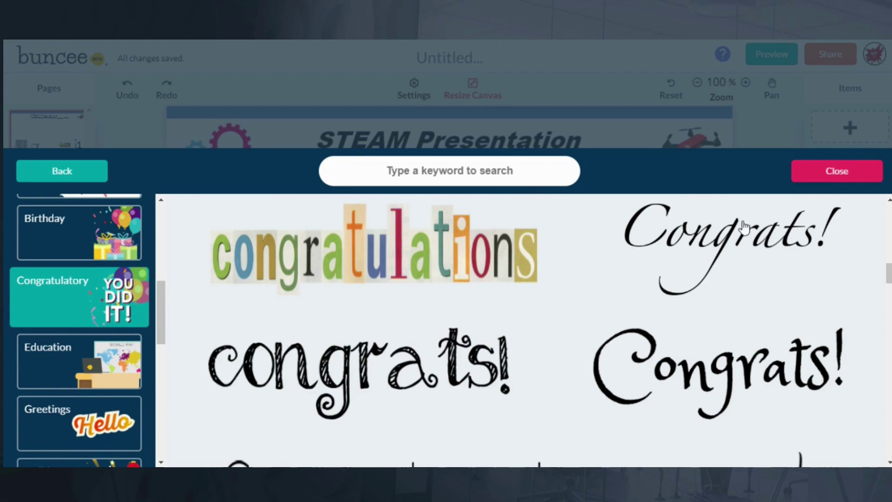
{"action": "left_click", "coordinate": [808, 172]}
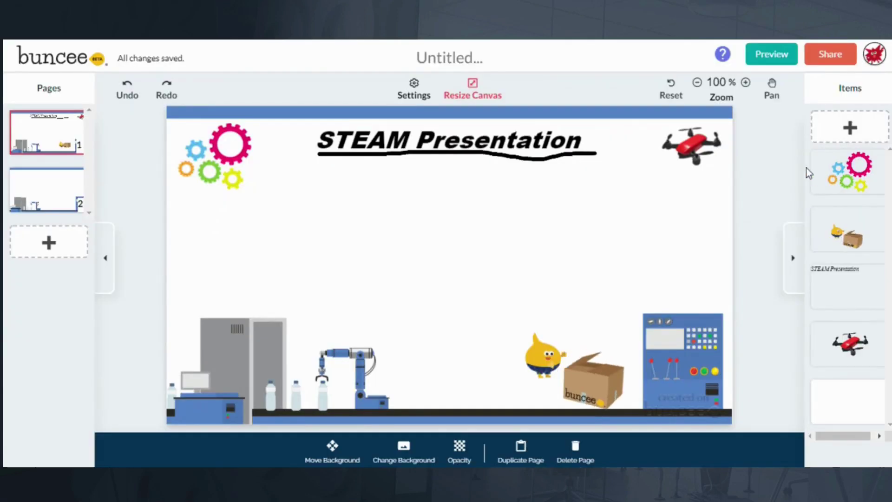
{"action": "left_click", "coordinate": [849, 128]}
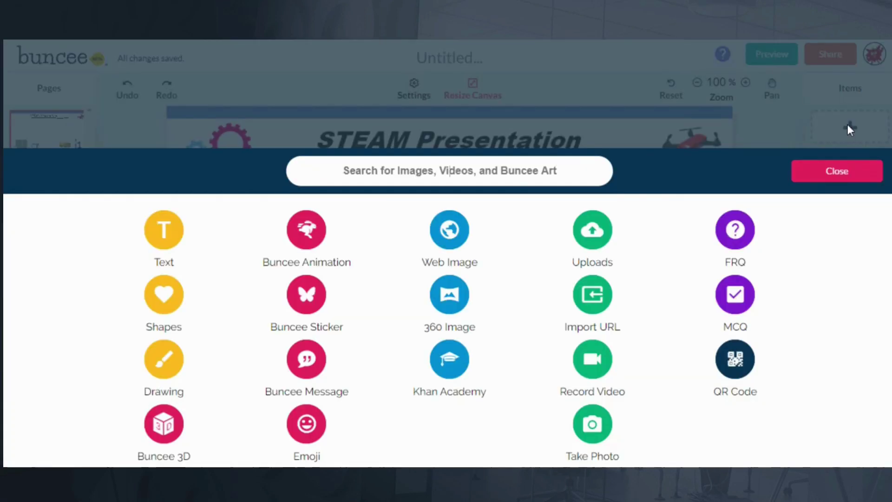
{"action": "left_click", "coordinate": [315, 422]}
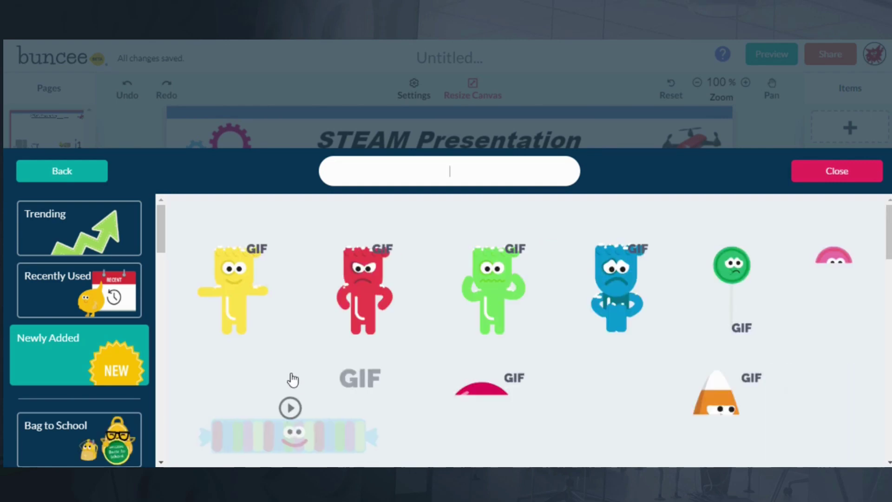
{"action": "scroll", "coordinate": [304, 345], "scroll_direction": "down", "scroll_amount": 2}
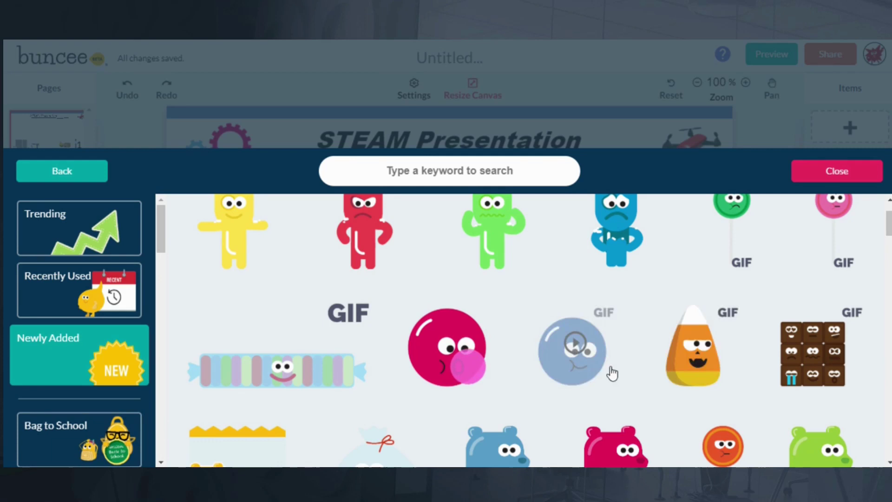
{"action": "scroll", "coordinate": [611, 370], "scroll_direction": "down", "scroll_amount": 5}
{"action": "scroll", "coordinate": [28, 358], "scroll_direction": "down", "scroll_amount": 8}
{"action": "scroll", "coordinate": [39, 357], "scroll_direction": "down", "scroll_amount": 8}
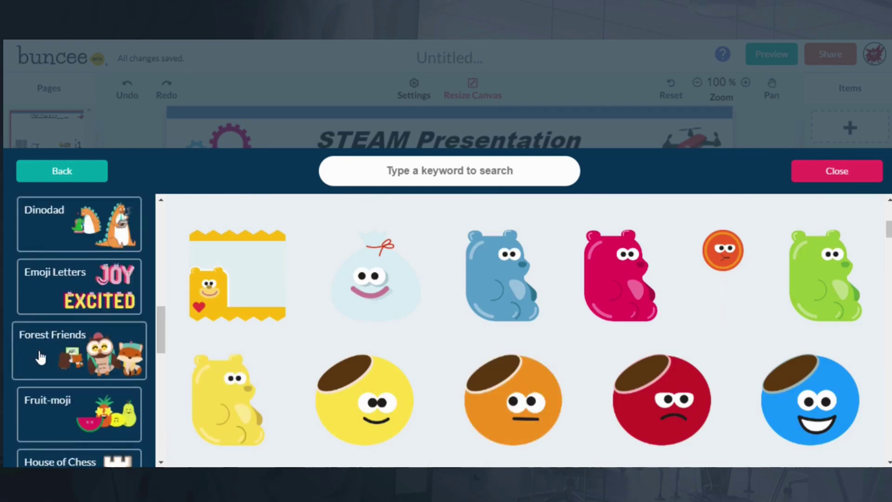
{"action": "left_click", "coordinate": [836, 171]}
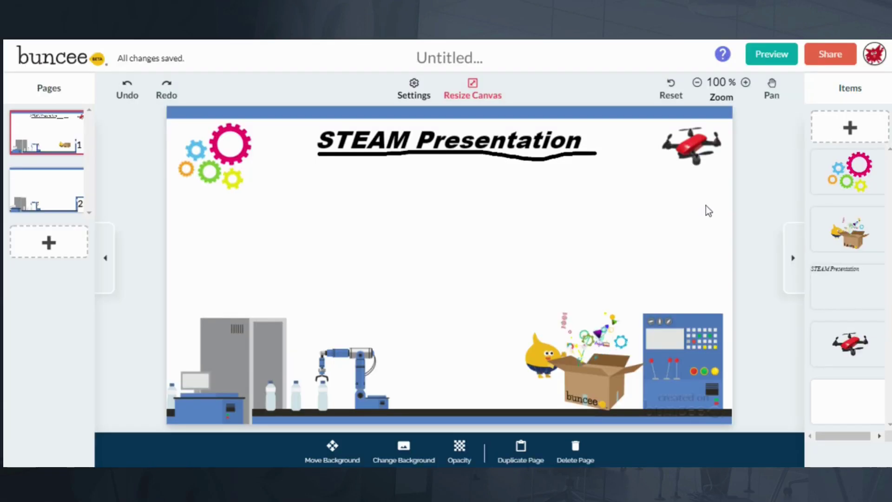
- Search Pixabay for 'Technology' and add the backlit keyboard photo on the right, above the control panel
{"action": "left_click", "coordinate": [822, 135]}
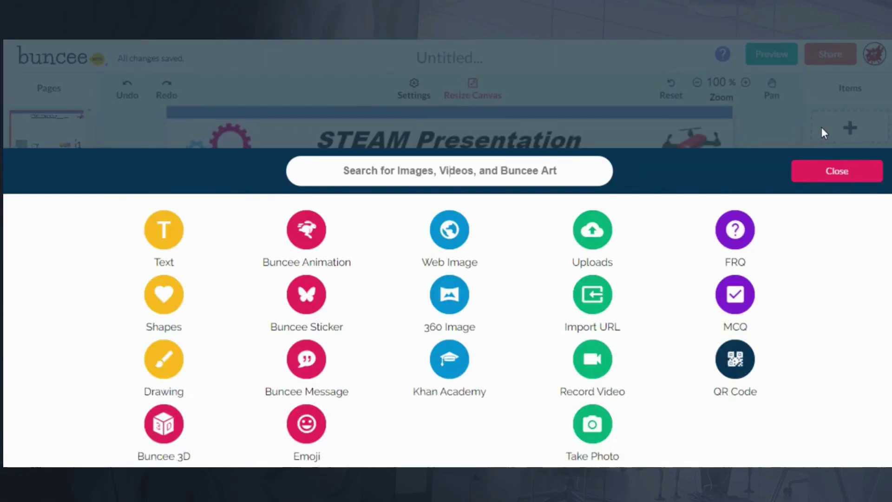
{"action": "left_click", "coordinate": [454, 223]}
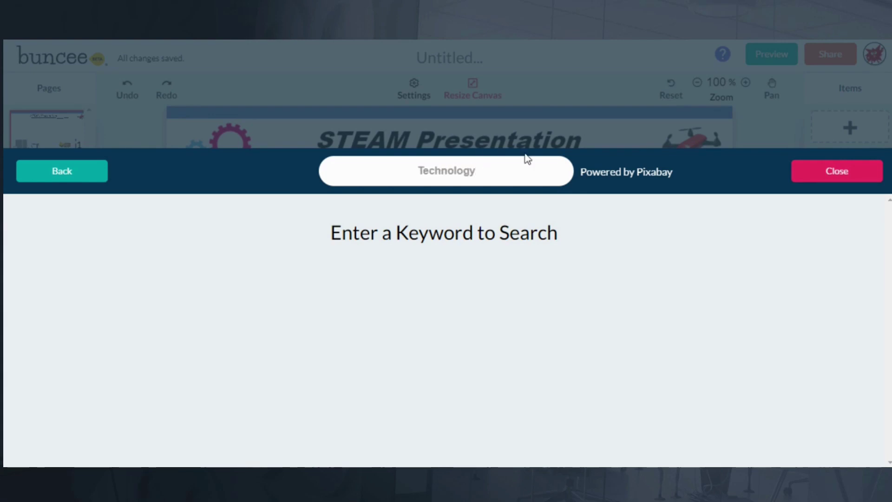
{"action": "key", "text": "Return"}
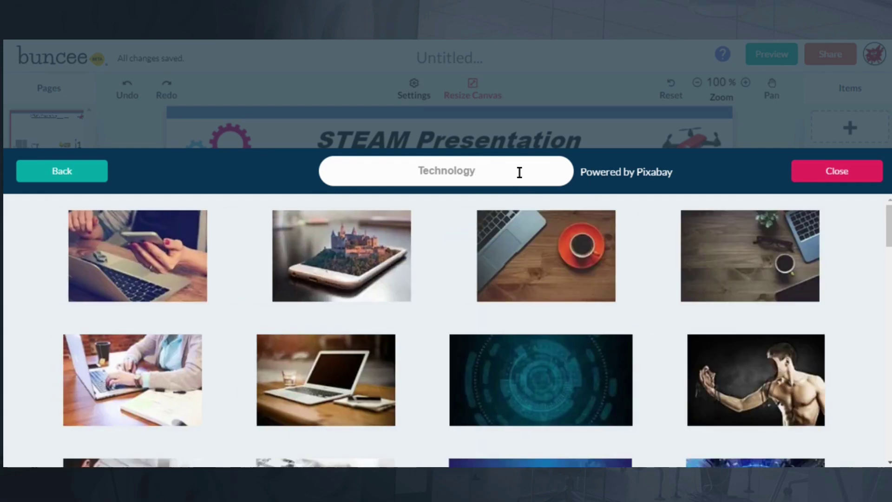
{"action": "scroll", "coordinate": [610, 260], "scroll_direction": "down", "scroll_amount": 10}
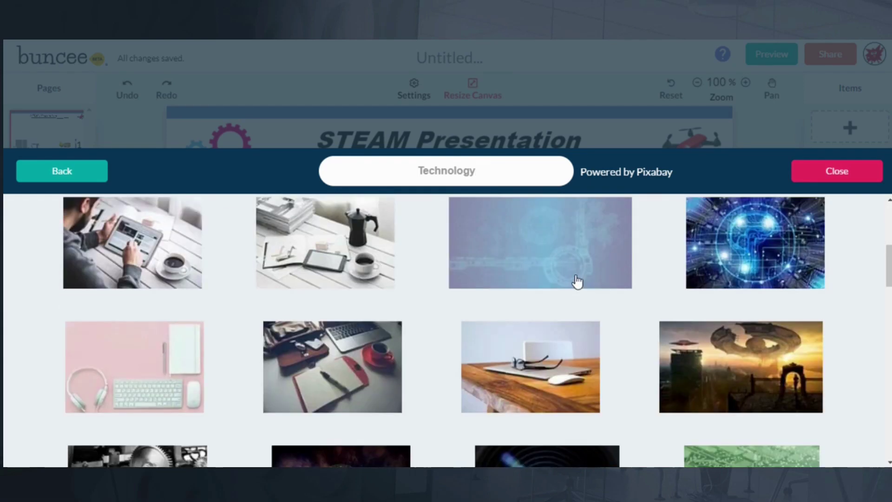
{"action": "scroll", "coordinate": [518, 314], "scroll_direction": "down", "scroll_amount": 5}
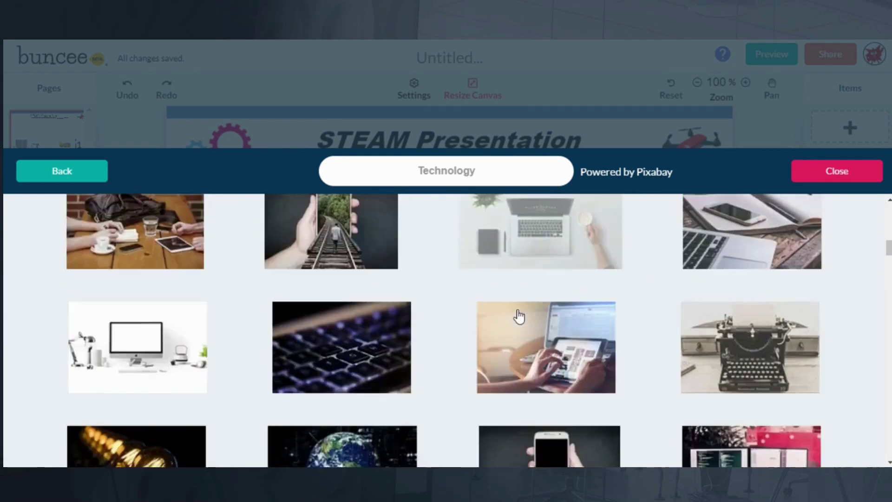
{"action": "left_click", "coordinate": [373, 246]}
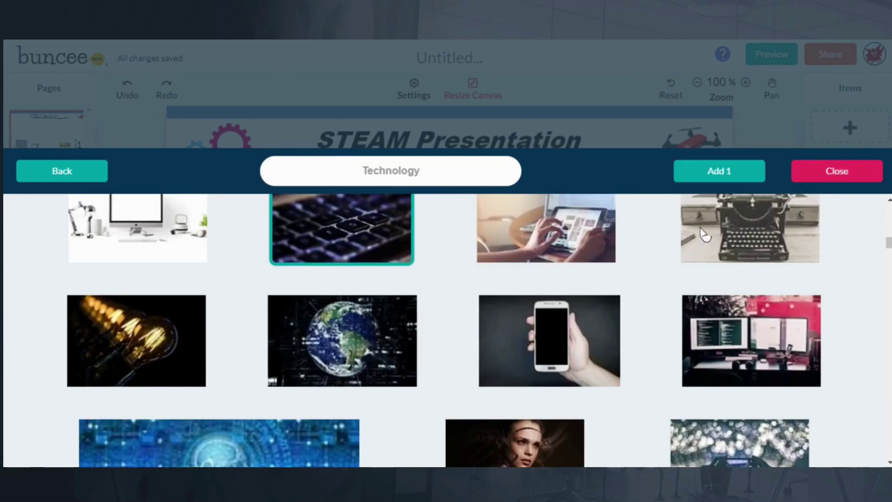
{"action": "left_click", "coordinate": [737, 181]}
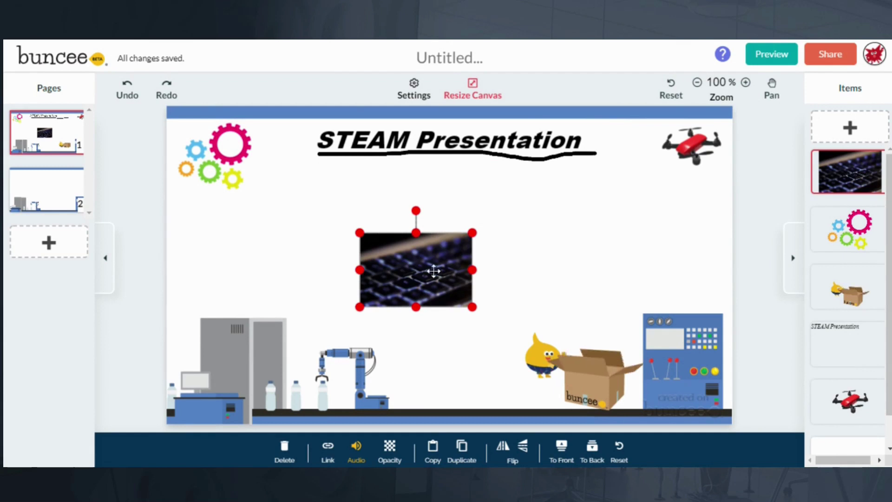
{"action": "left_click_drag", "start_coordinate": [434, 269], "coordinate": [678, 268]}
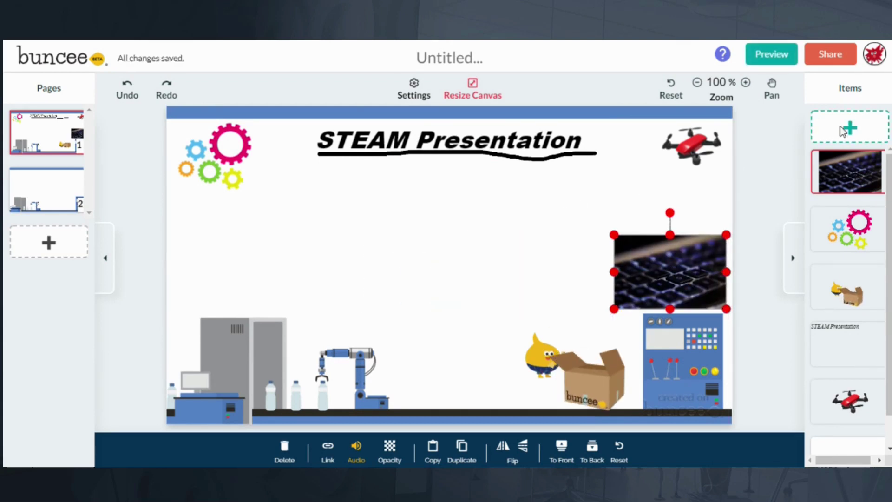
{"action": "left_click", "coordinate": [850, 127]}
- Search Khan Academy for 'math' and add the 'Intro to order of operations' video to the slide
{"action": "left_click", "coordinate": [460, 306]}
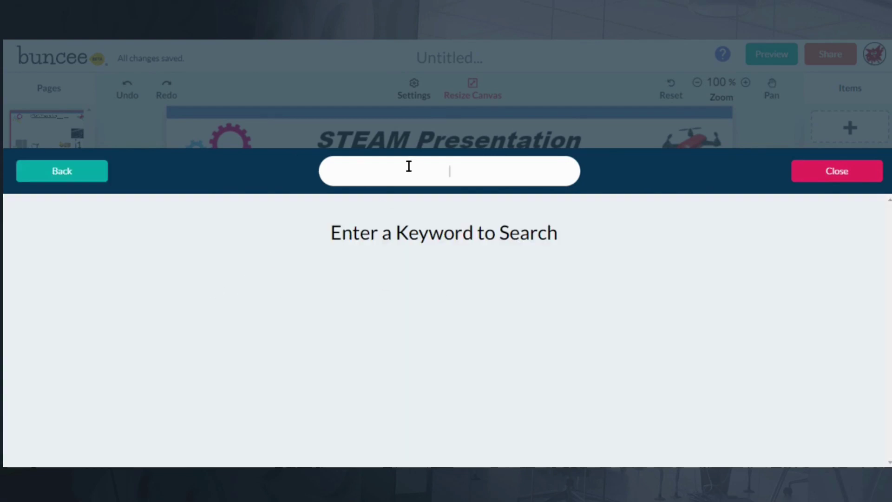
{"action": "left_click", "coordinate": [77, 179]}
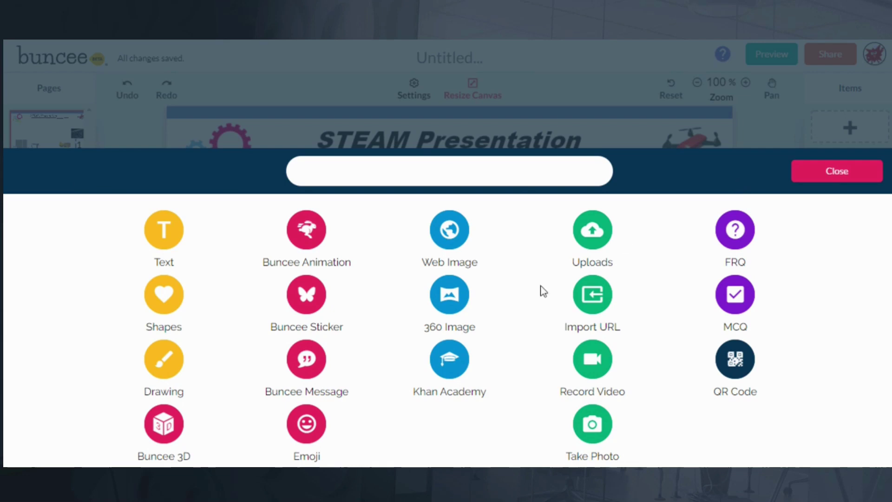
{"action": "left_click", "coordinate": [454, 354]}
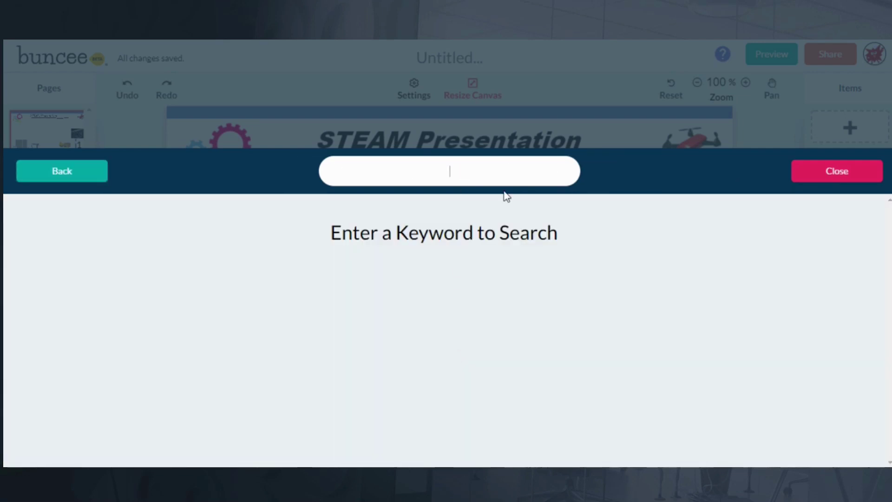
{"action": "key", "text": "Return"}
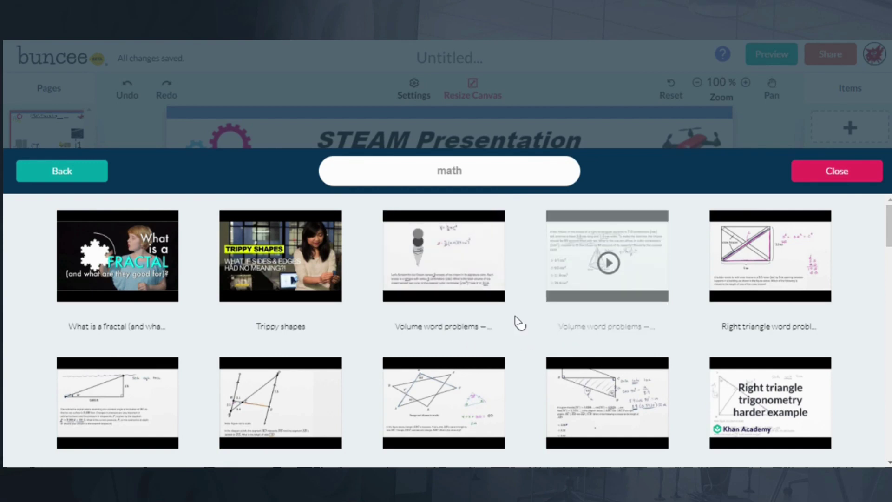
{"action": "scroll", "coordinate": [368, 323], "scroll_direction": "down", "scroll_amount": 3}
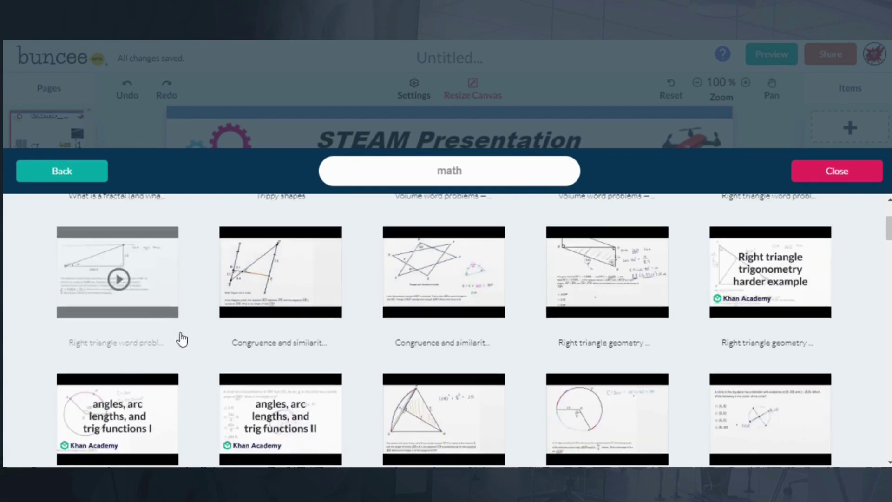
{"action": "scroll", "coordinate": [345, 334], "scroll_direction": "down", "scroll_amount": 8}
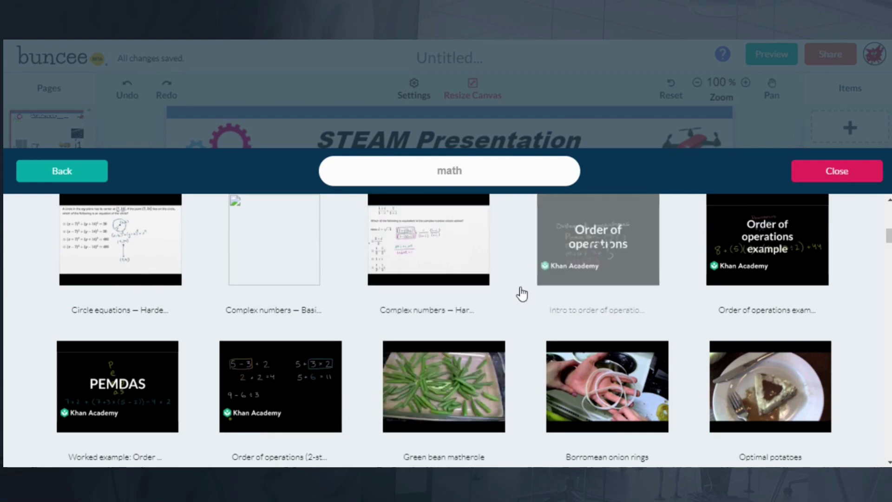
{"action": "scroll", "coordinate": [604, 274], "scroll_direction": "down", "scroll_amount": 2}
{"action": "scroll", "coordinate": [612, 254], "scroll_direction": "up", "scroll_amount": 4}
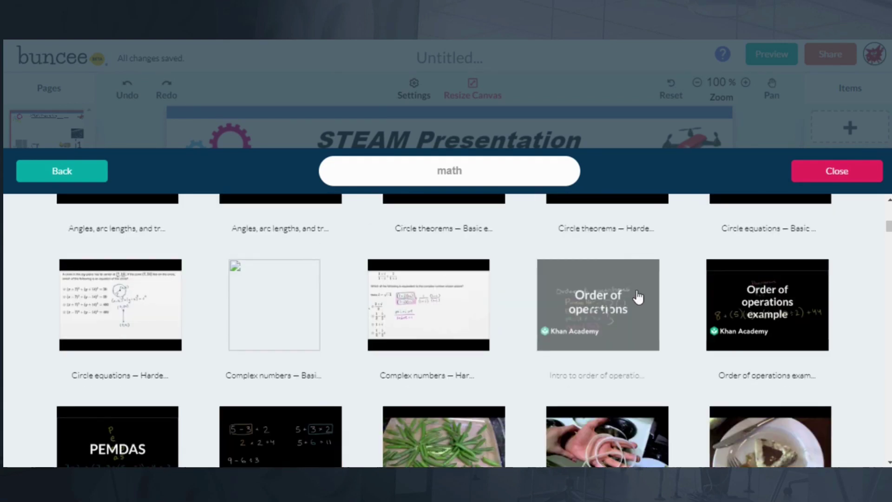
{"action": "left_click", "coordinate": [639, 299]}
{"action": "left_click", "coordinate": [741, 178]}
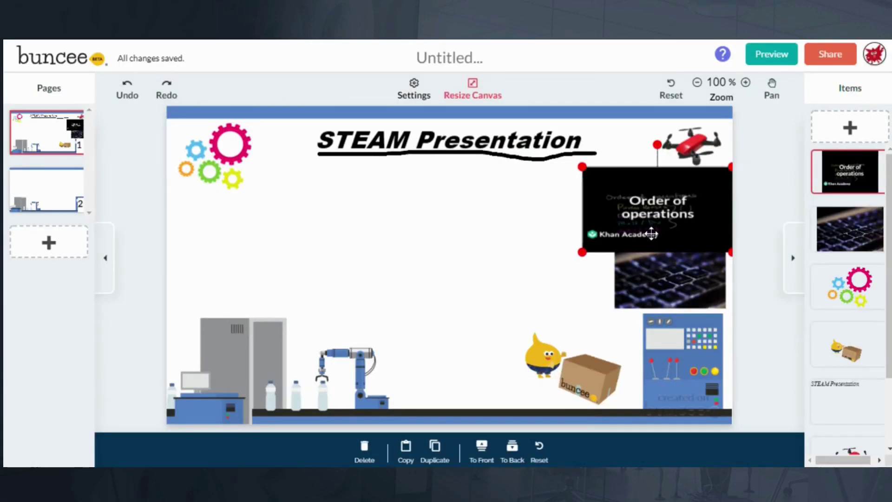
{"action": "left_click", "coordinate": [849, 128]}
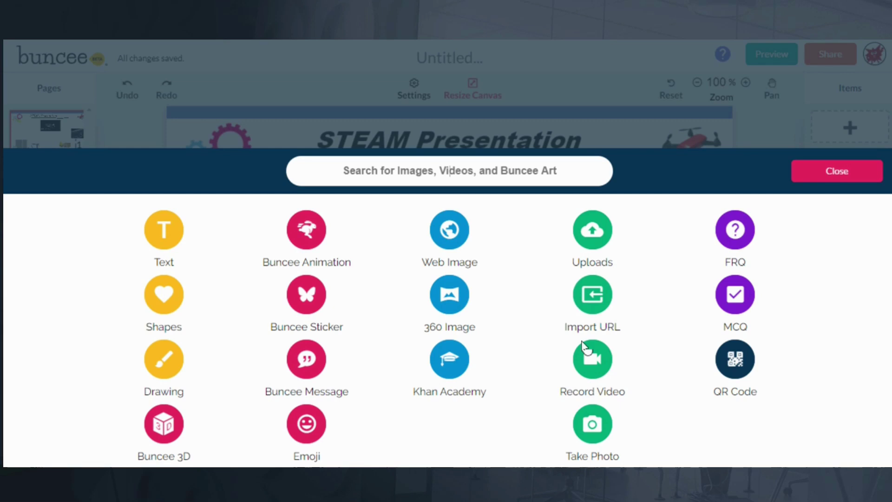
- Add a default multiple-choice question with Choice 1 and Choice 2, placed left under the gears
{"action": "left_click", "coordinate": [579, 242]}
{"action": "left_click", "coordinate": [598, 369]}
{"action": "left_click", "coordinate": [603, 422]}
{"action": "left_click", "coordinate": [733, 227]}
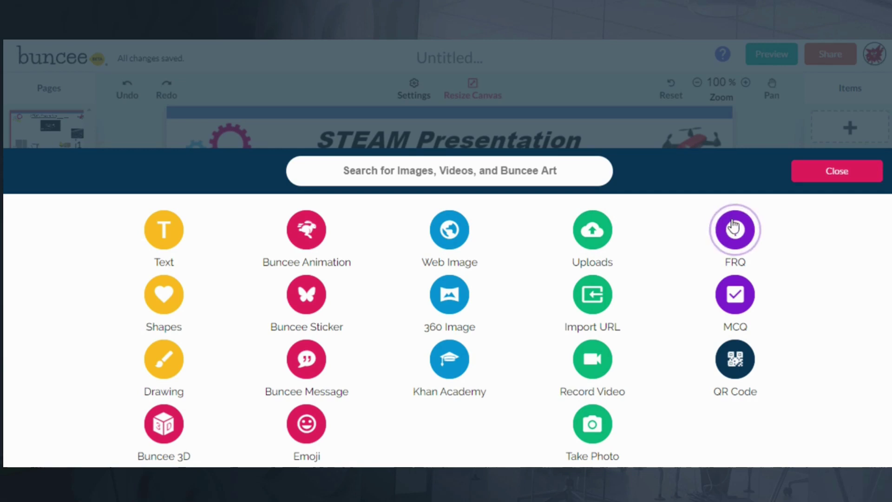
{"action": "left_click", "coordinate": [736, 292]}
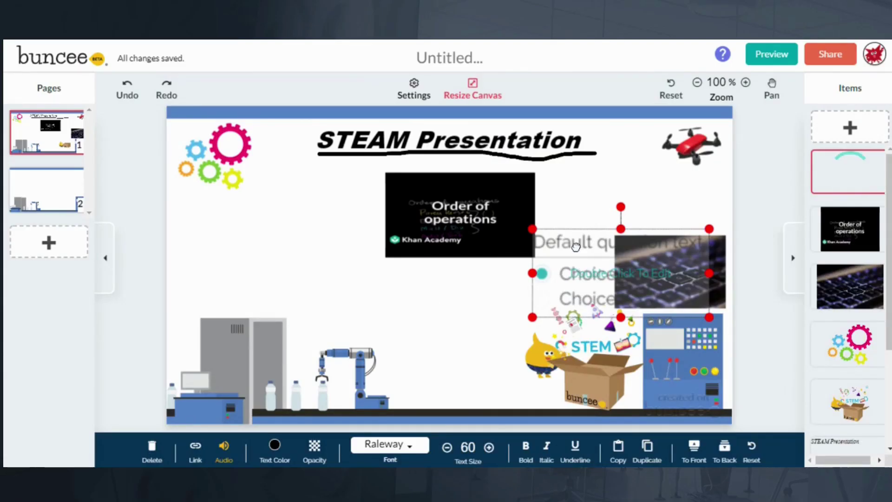
{"action": "left_click_drag", "start_coordinate": [579, 274], "coordinate": [233, 252]}
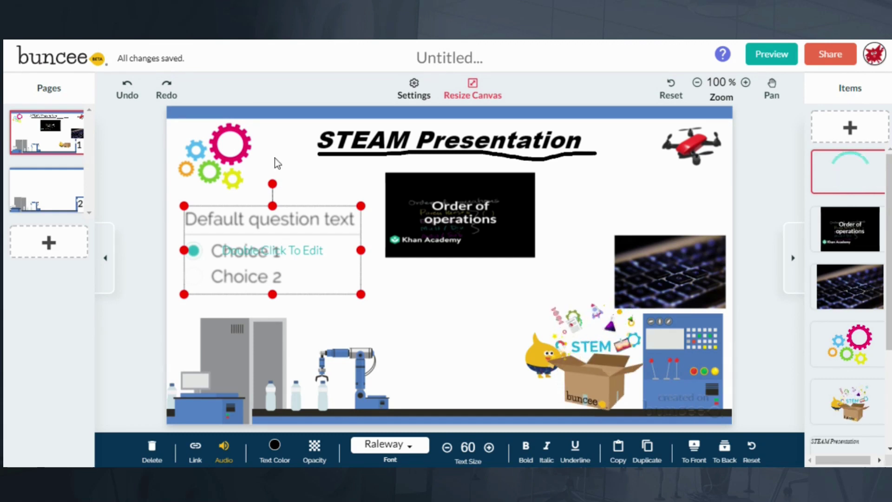
- Add two blank pages for a total of four, then go back to the title page
{"action": "left_click", "coordinate": [49, 242]}
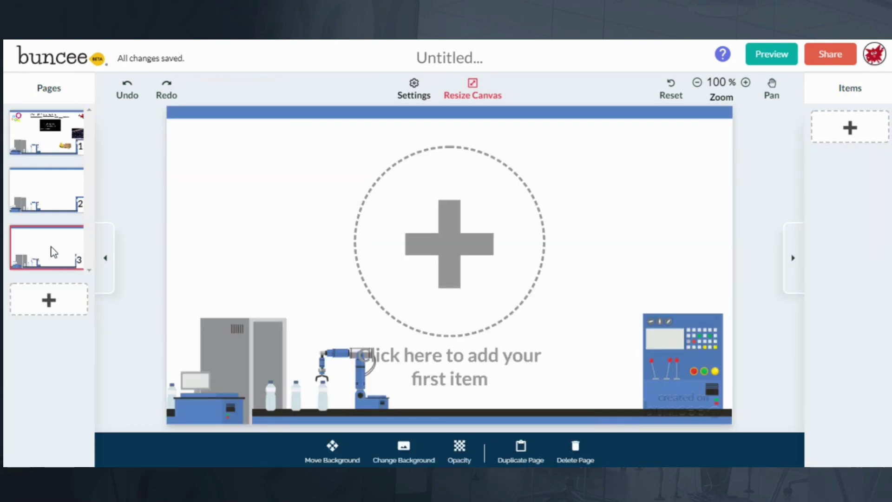
{"action": "left_click", "coordinate": [49, 298]}
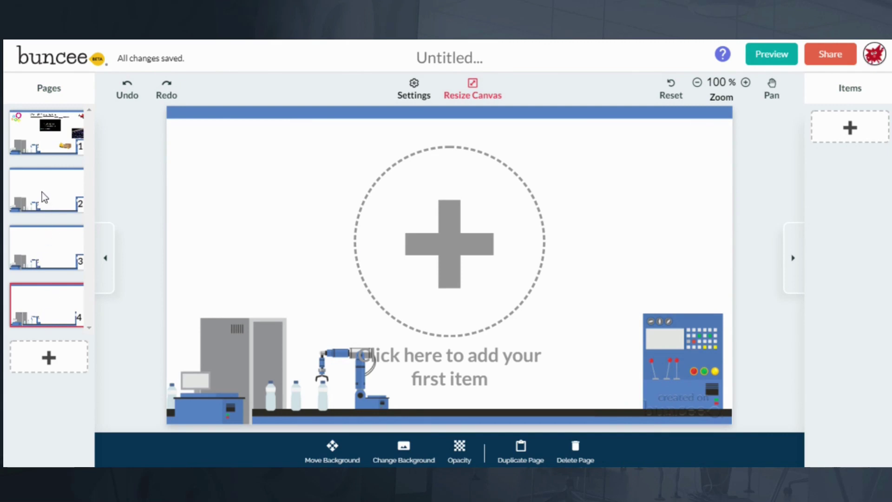
{"action": "left_click_drag", "start_coordinate": [41, 192], "coordinate": [52, 260]}
{"action": "left_click", "coordinate": [38, 141]}
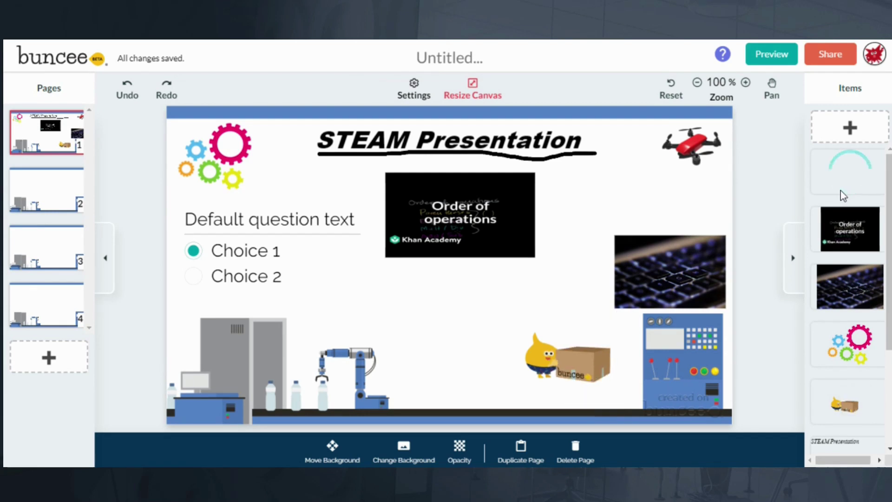
- Share as 'EdTech Show' with Anyone-with-a-link viewing, commenting and copying allowed
{"action": "left_click", "coordinate": [825, 56]}
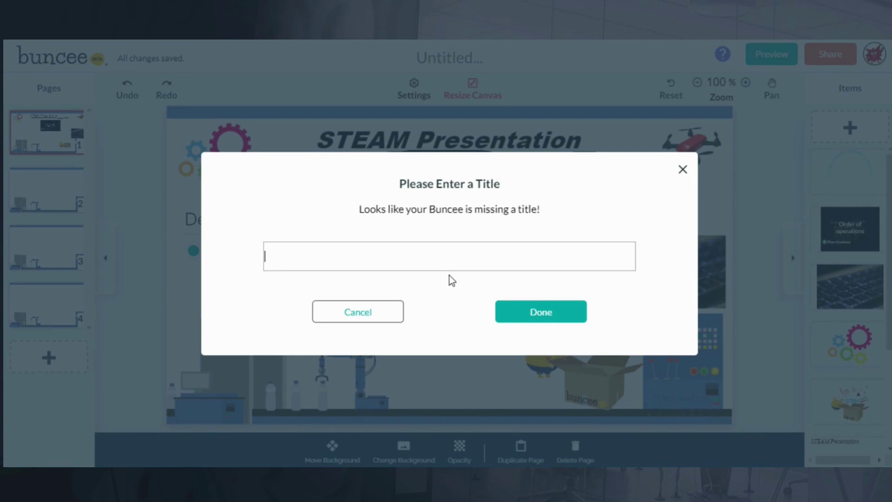
{"action": "type", "text": "EdTech Show"}
{"action": "left_click", "coordinate": [563, 316]}
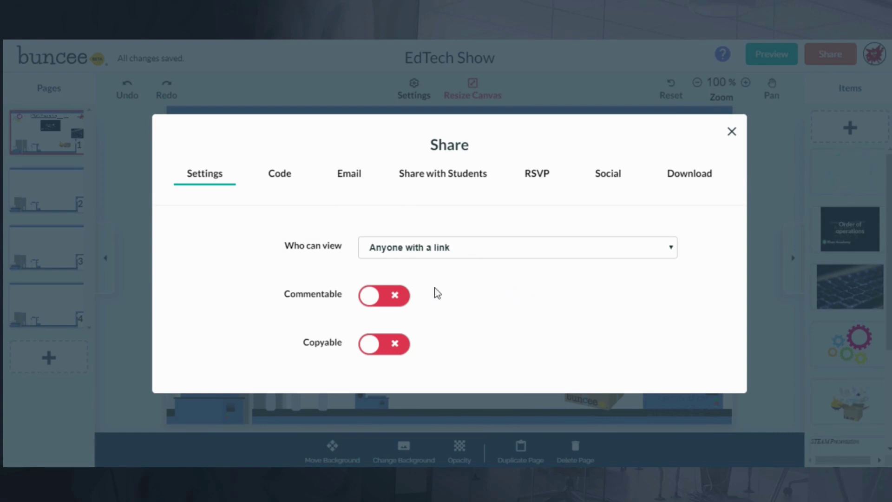
{"action": "left_click", "coordinate": [418, 251]}
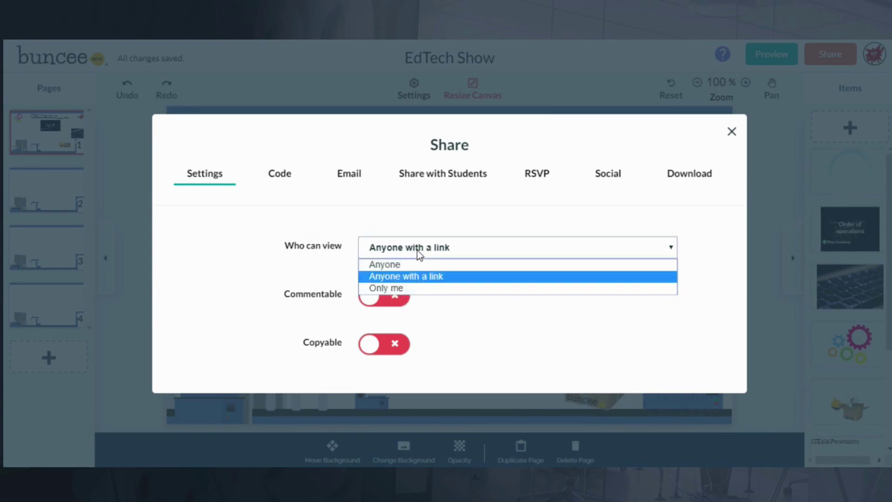
{"action": "left_click", "coordinate": [327, 260]}
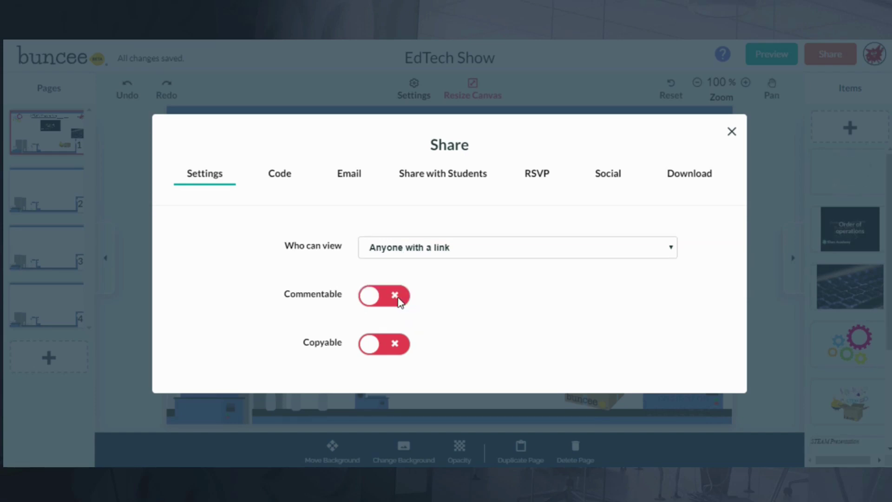
{"action": "left_click", "coordinate": [399, 300]}
{"action": "left_click", "coordinate": [386, 347]}
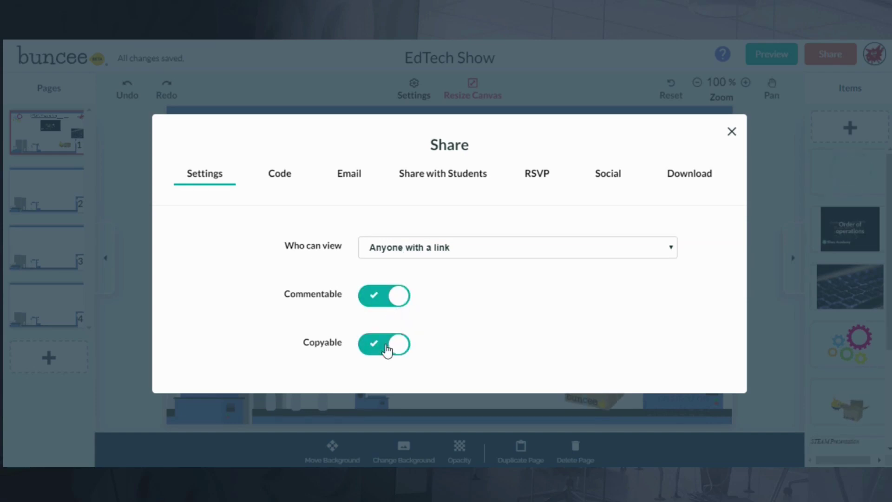
- Review the share link and embed code, email, and student section sharing options
{"action": "left_click", "coordinate": [274, 178]}
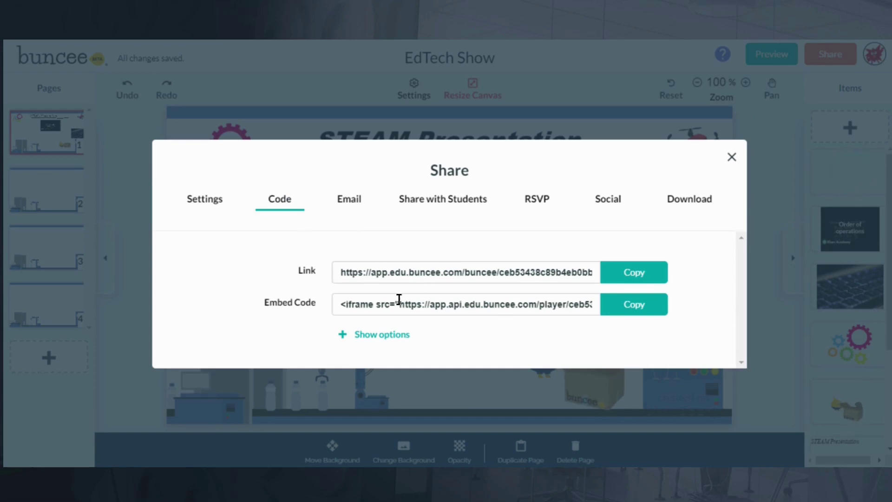
{"action": "left_click", "coordinate": [361, 204]}
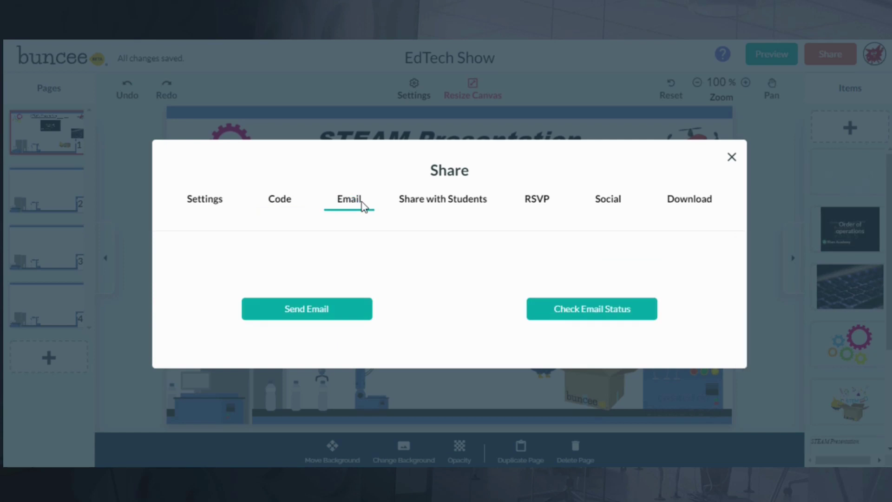
{"action": "left_click", "coordinate": [470, 202]}
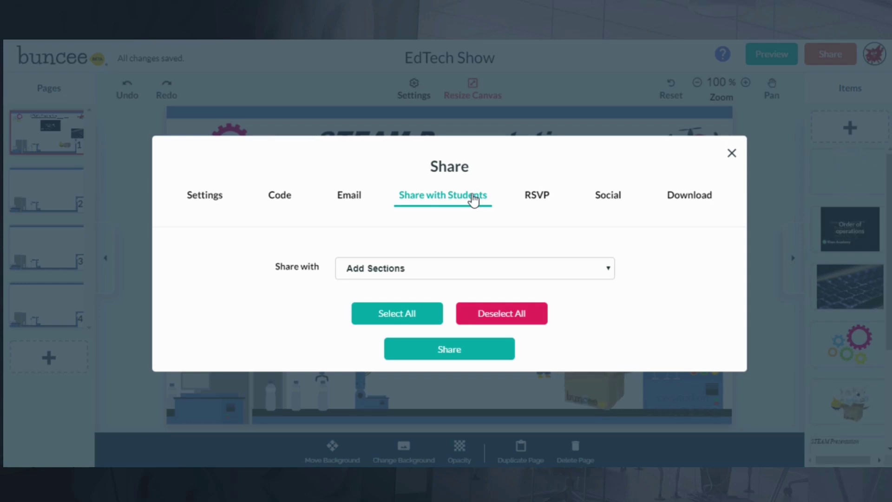
{"action": "left_click", "coordinate": [486, 273]}
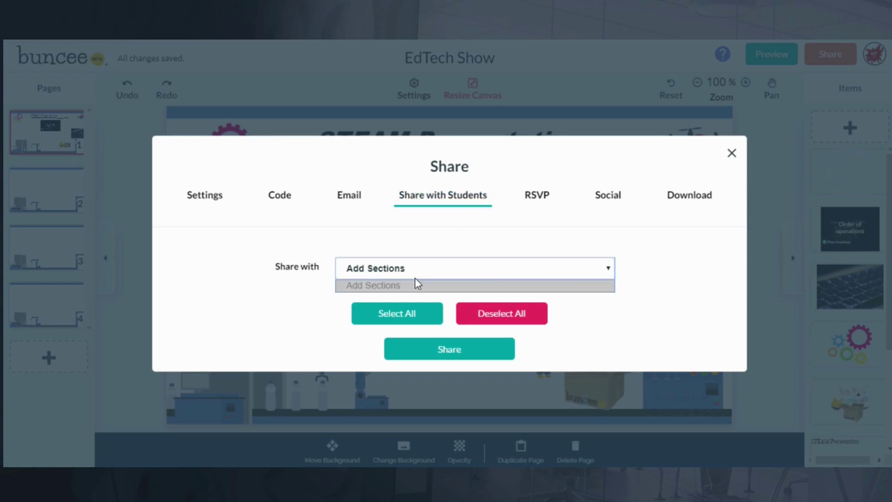
- Review the RSVP, social and PDF download options, then close the sharing window
{"action": "left_click", "coordinate": [542, 195]}
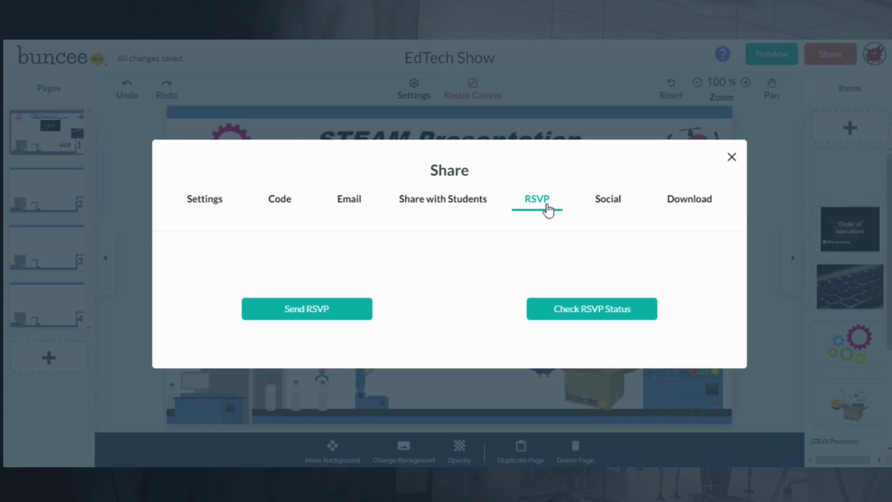
{"action": "left_click", "coordinate": [609, 203]}
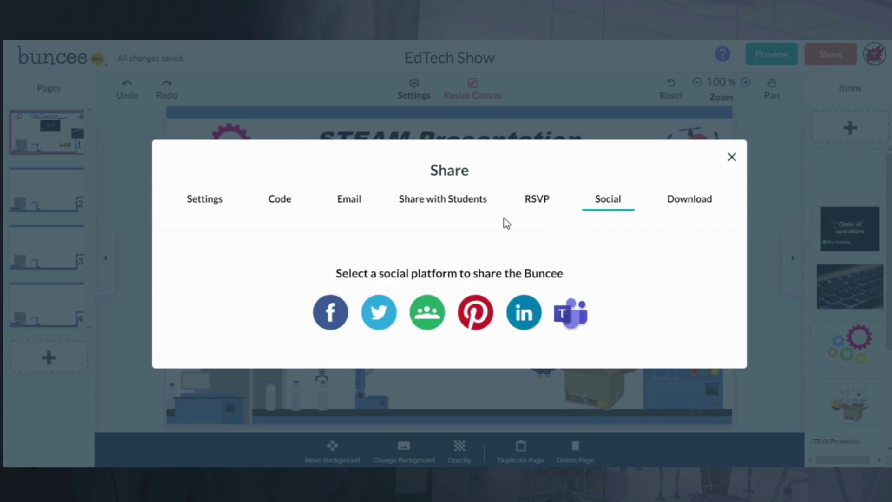
{"action": "left_click", "coordinate": [717, 207]}
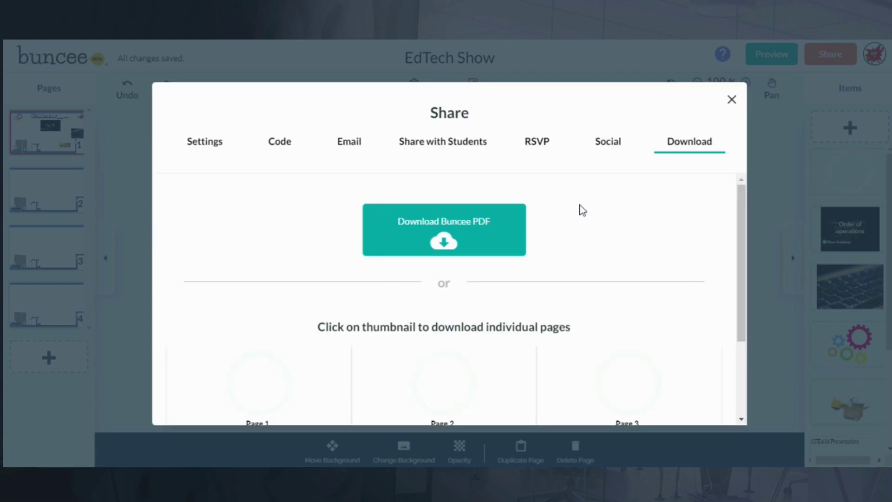
{"action": "scroll", "coordinate": [628, 223], "scroll_direction": "down", "scroll_amount": 2}
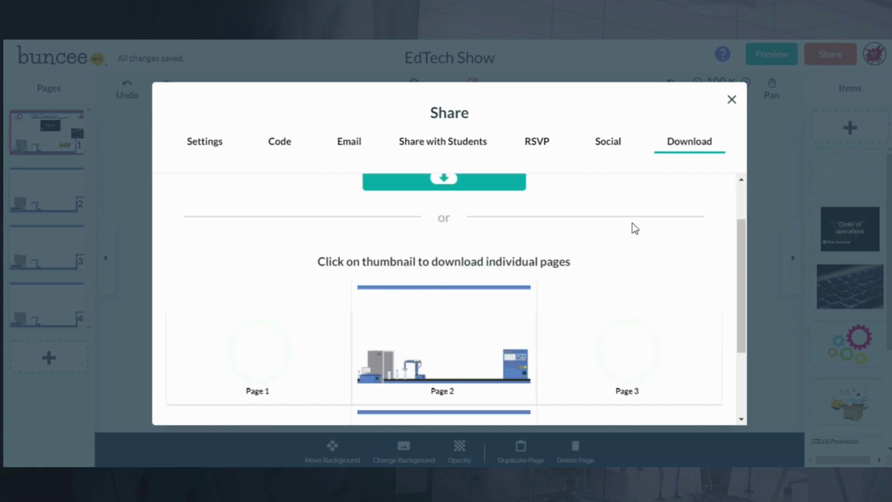
{"action": "scroll", "coordinate": [331, 298], "scroll_direction": "up", "scroll_amount": 2}
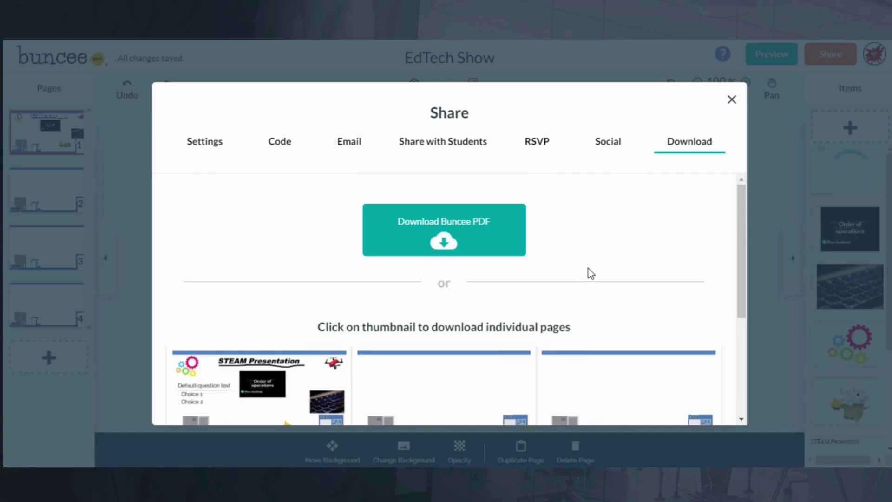
{"action": "scroll", "coordinate": [365, 265], "scroll_direction": "down", "scroll_amount": 3}
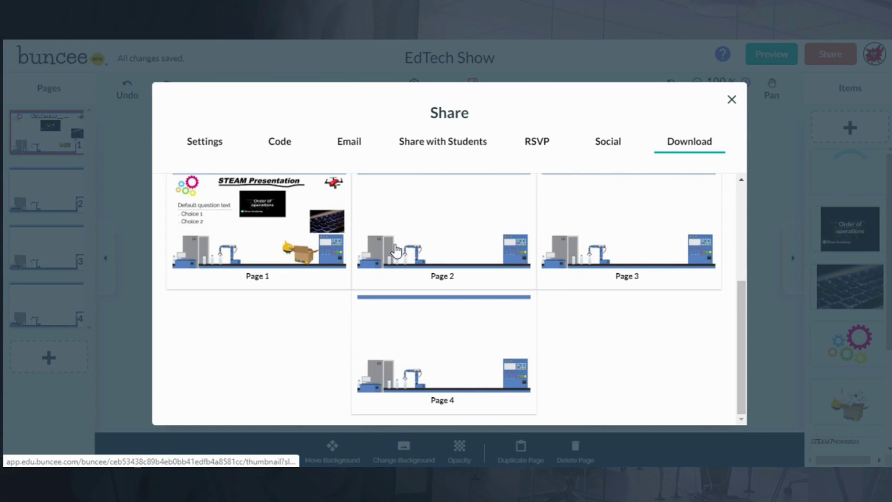
{"action": "left_click", "coordinate": [732, 100]}
- Leave the display settings unchanged, duplicate the title page as page 2, and return to page 1
{"action": "left_click", "coordinate": [412, 91]}
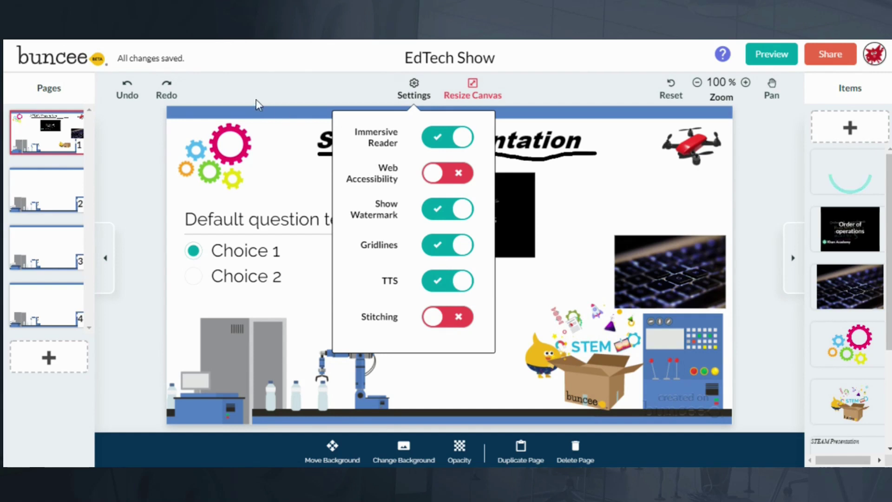
{"action": "left_click", "coordinate": [492, 261]}
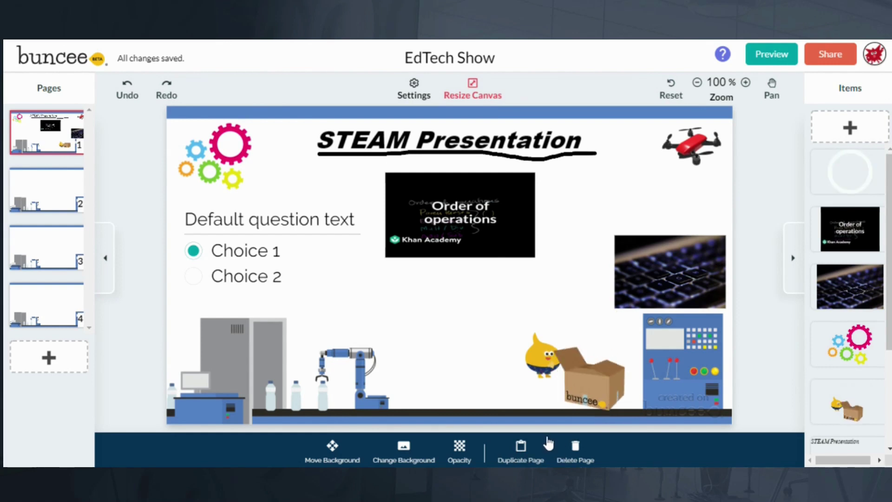
{"action": "left_click", "coordinate": [521, 446]}
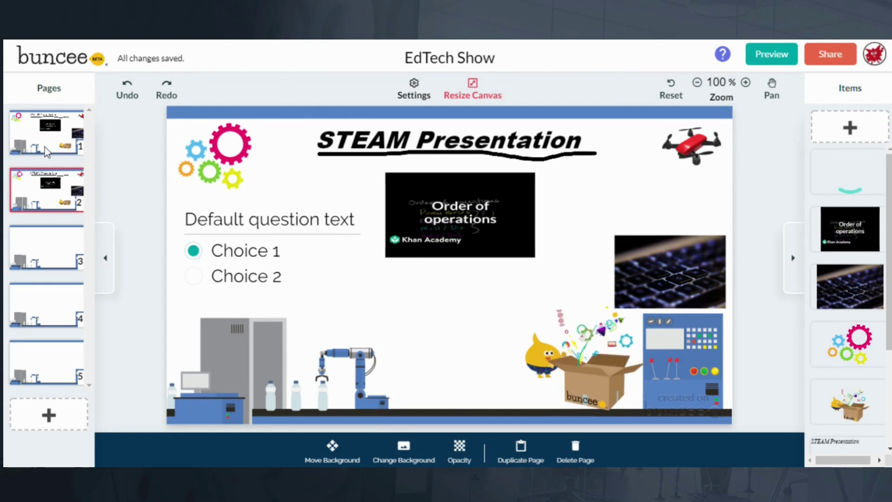
{"action": "left_click", "coordinate": [46, 135]}
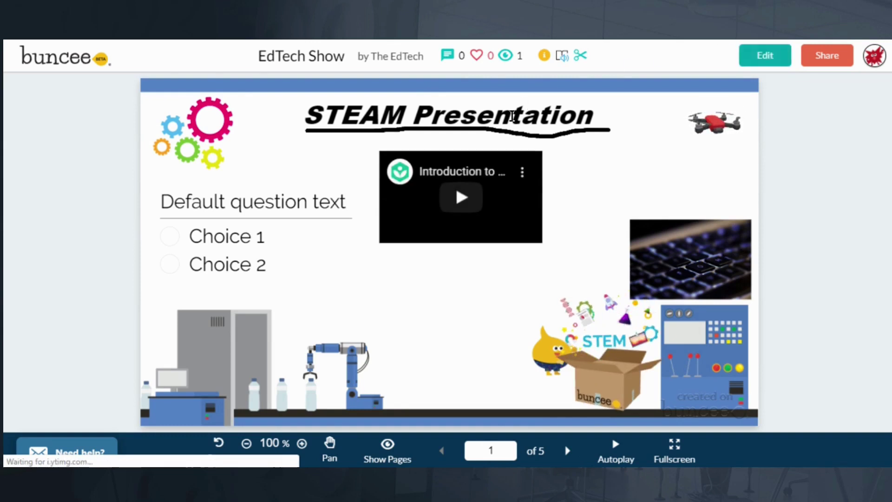
- Play the embedded Khan Academy Order of operations video on page 1 of the preview
{"action": "left_click", "coordinate": [461, 198]}
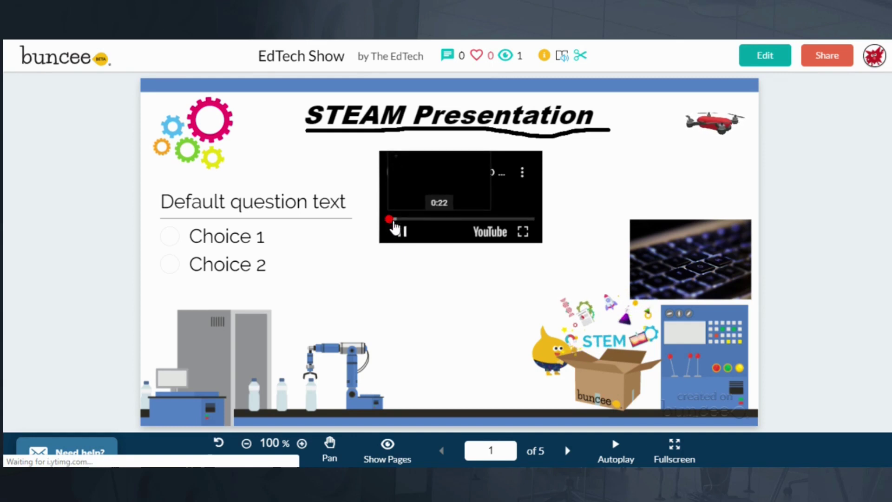
{"action": "left_click", "coordinate": [395, 229]}
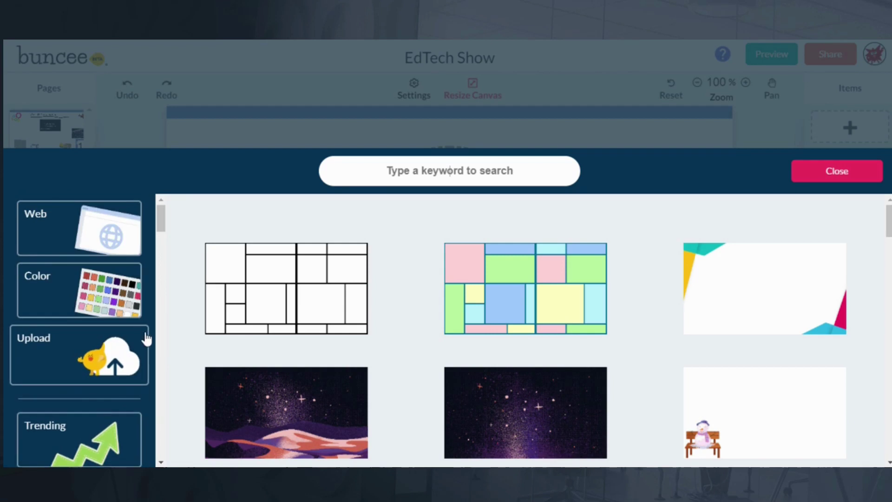
- Apply the three-panel Comic Strip layout (one tall left, two stacked right) to page 3 only
{"action": "scroll", "coordinate": [146, 338], "scroll_direction": "down", "scroll_amount": 4}
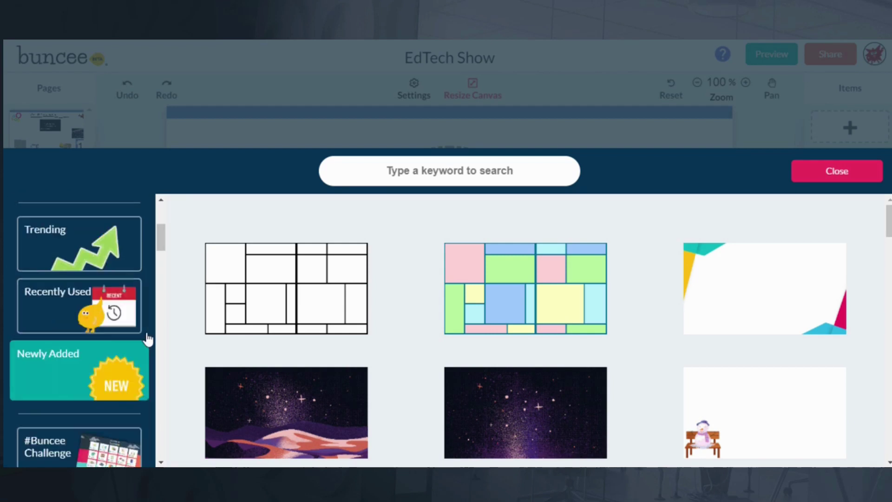
{"action": "scroll", "coordinate": [146, 338], "scroll_direction": "down", "scroll_amount": 10}
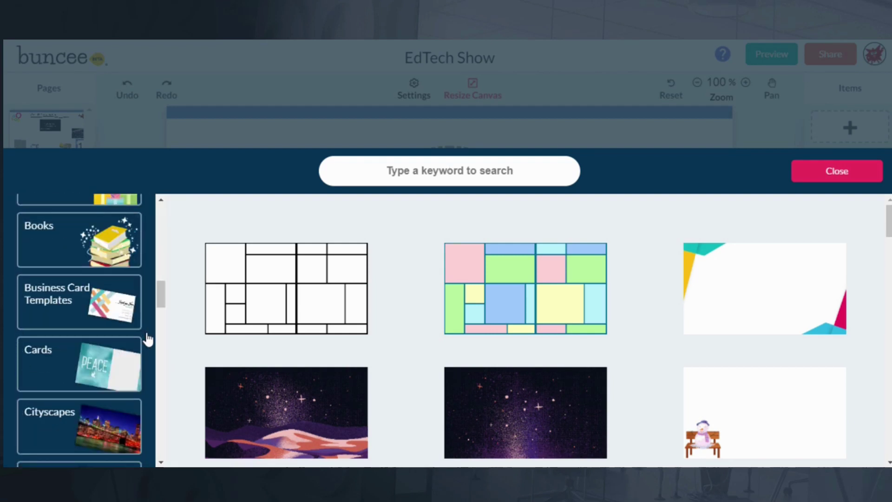
{"action": "scroll", "coordinate": [147, 338], "scroll_direction": "down", "scroll_amount": 3}
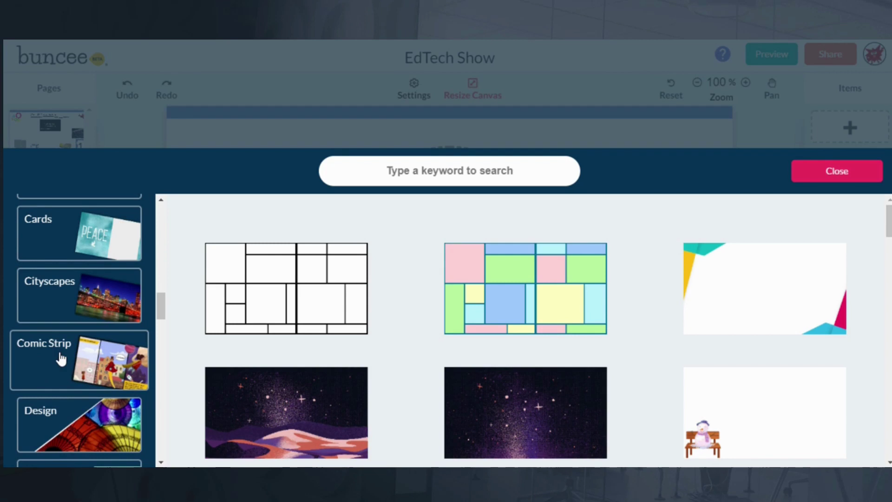
{"action": "left_click", "coordinate": [58, 356]}
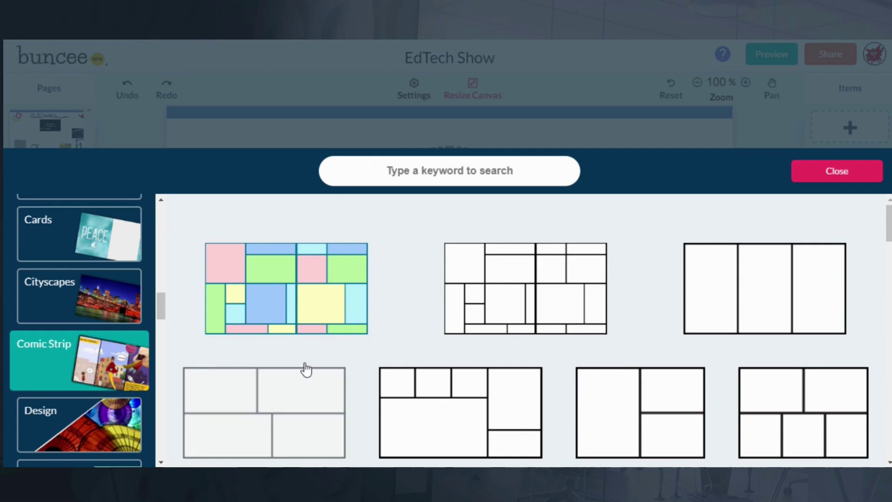
{"action": "scroll", "coordinate": [329, 360], "scroll_direction": "down", "scroll_amount": 4}
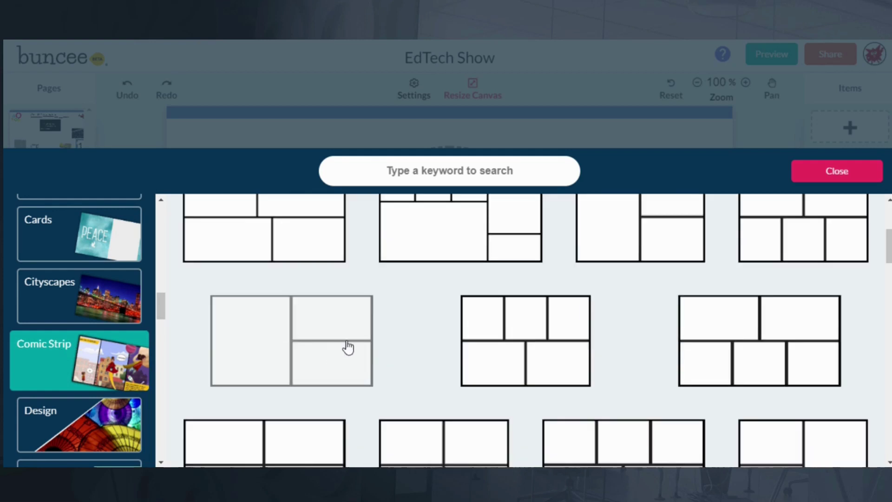
{"action": "left_click", "coordinate": [277, 405]}
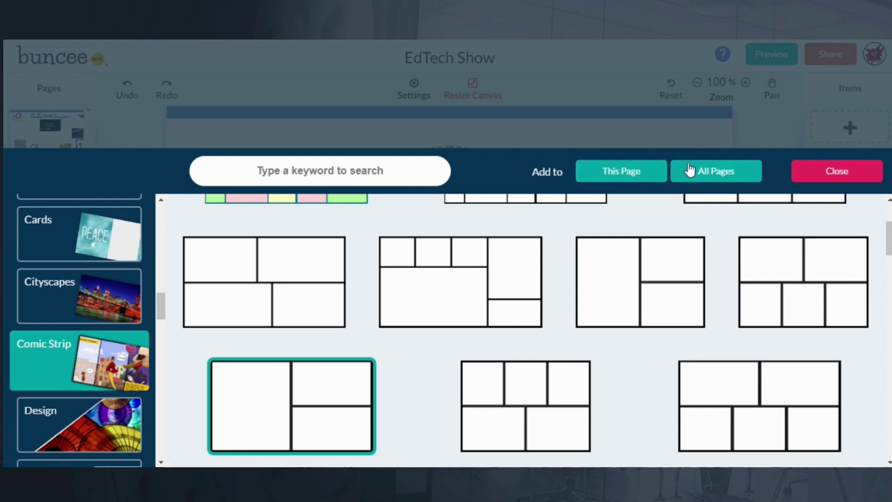
{"action": "left_click", "coordinate": [653, 173]}
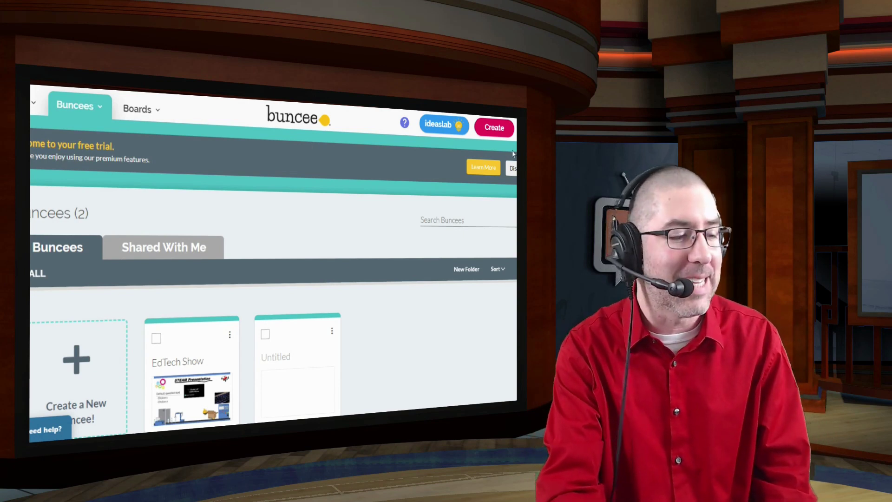
- Scroll through the Ideas Lab's 475 activity idea cards from the dashboard
{"action": "left_click", "coordinate": [444, 131]}
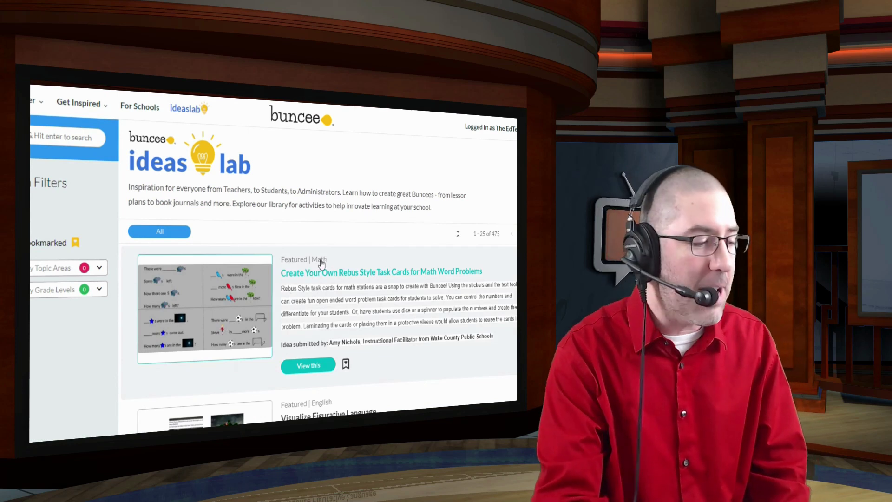
{"action": "scroll", "coordinate": [318, 267], "scroll_direction": "down", "scroll_amount": 4}
{"action": "scroll", "coordinate": [323, 264], "scroll_direction": "down", "scroll_amount": 15}
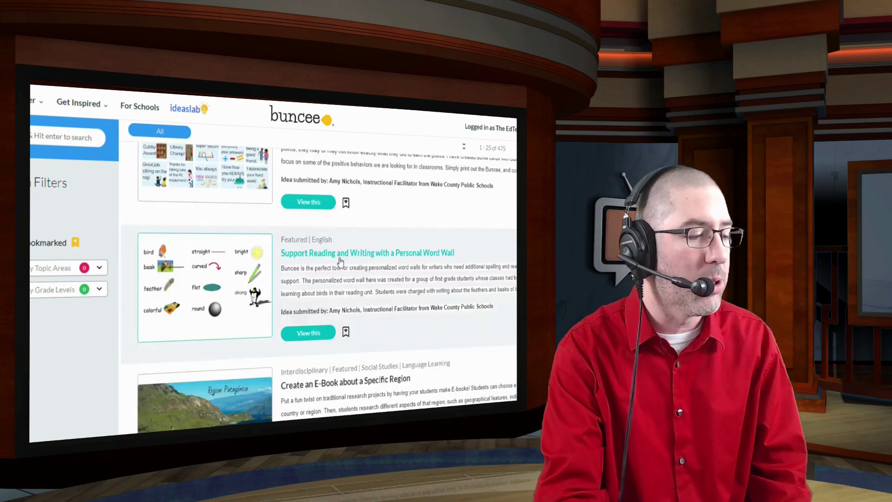
{"action": "scroll", "coordinate": [342, 262], "scroll_direction": "down", "scroll_amount": 9}
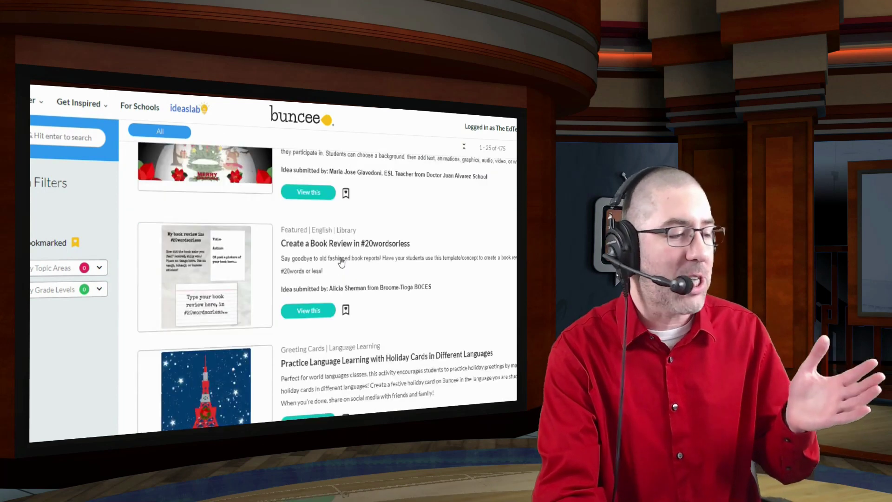
{"action": "scroll", "coordinate": [342, 258], "scroll_direction": "down", "scroll_amount": 1}
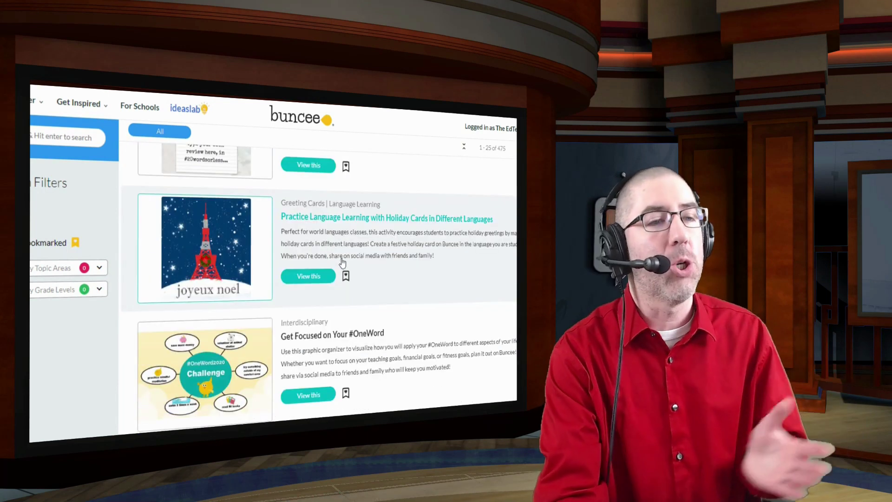
{"action": "scroll", "coordinate": [342, 258], "scroll_direction": "down", "scroll_amount": 5}
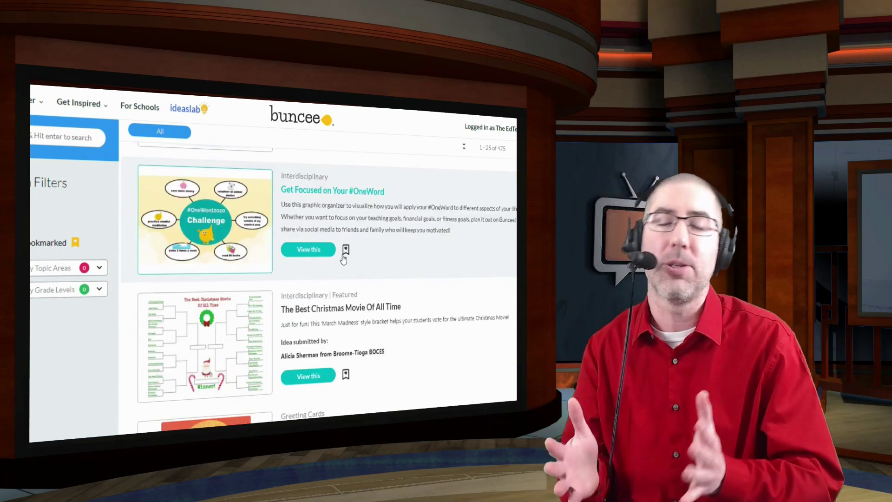